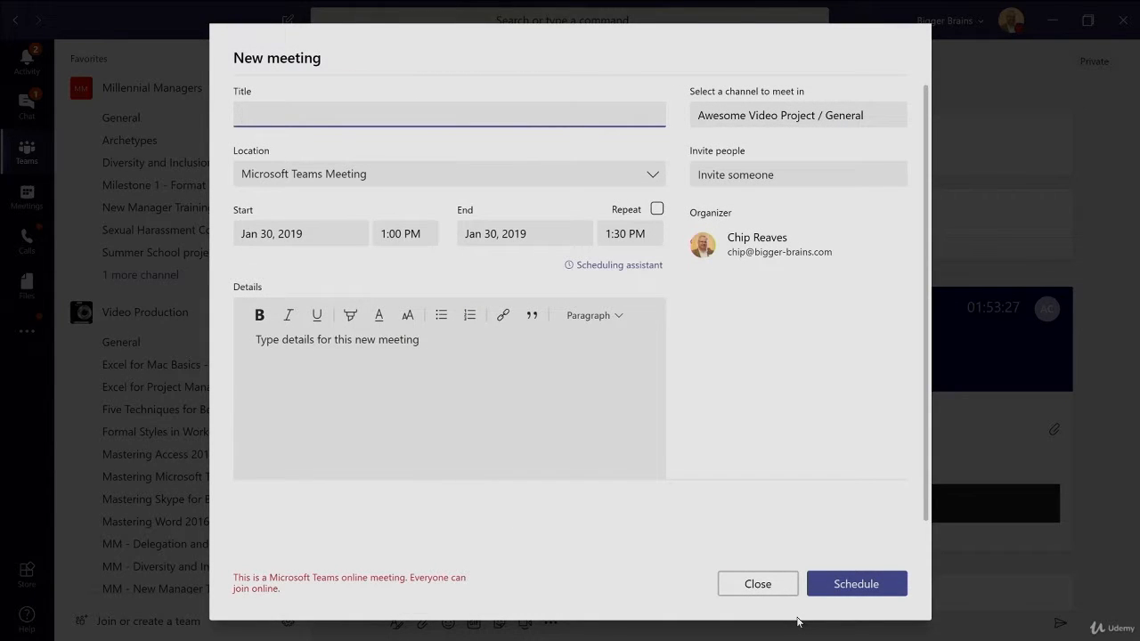
# Discard the empty channel meeting and start a new one from the Meetings calendar, titled "Staff Meeting".
pyautogui.click(768, 586)
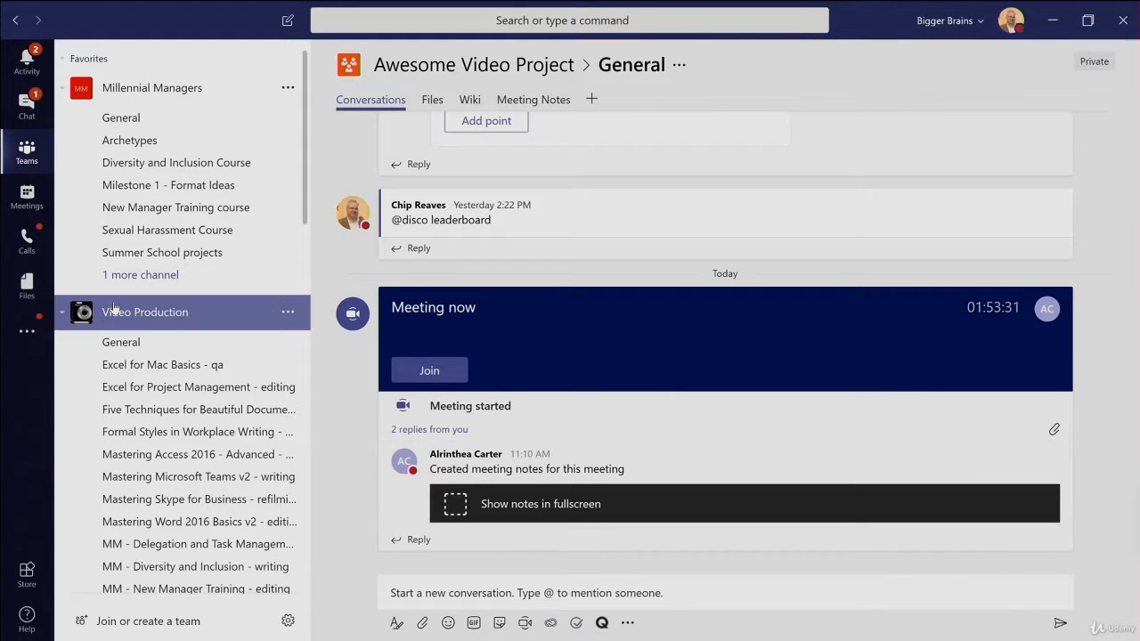
pyautogui.click(28, 198)
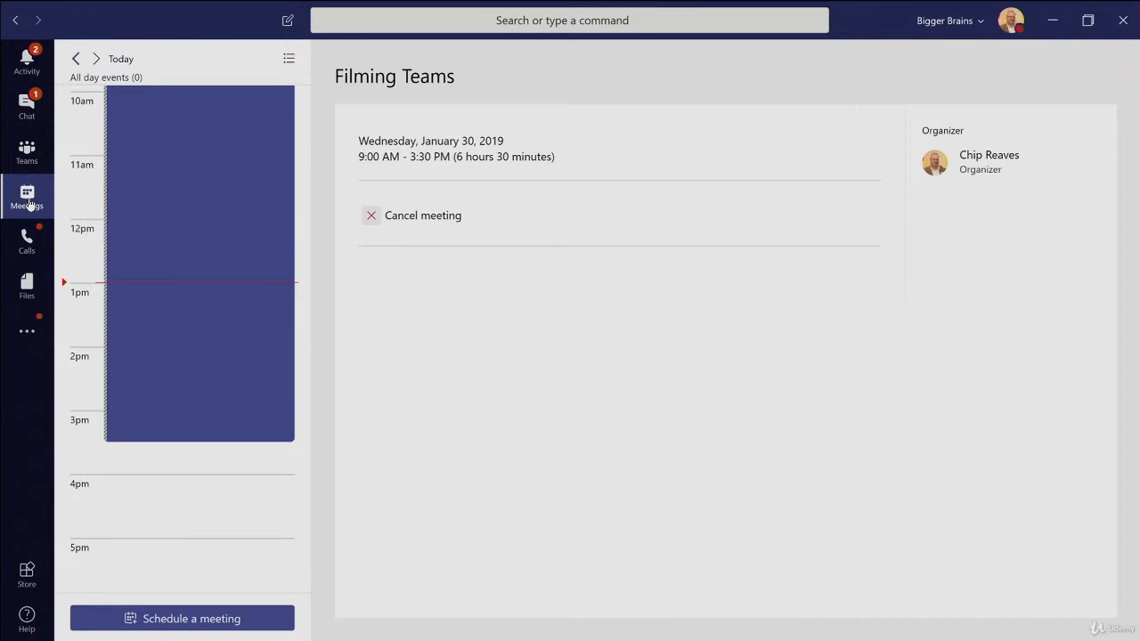
pyautogui.click(187, 627)
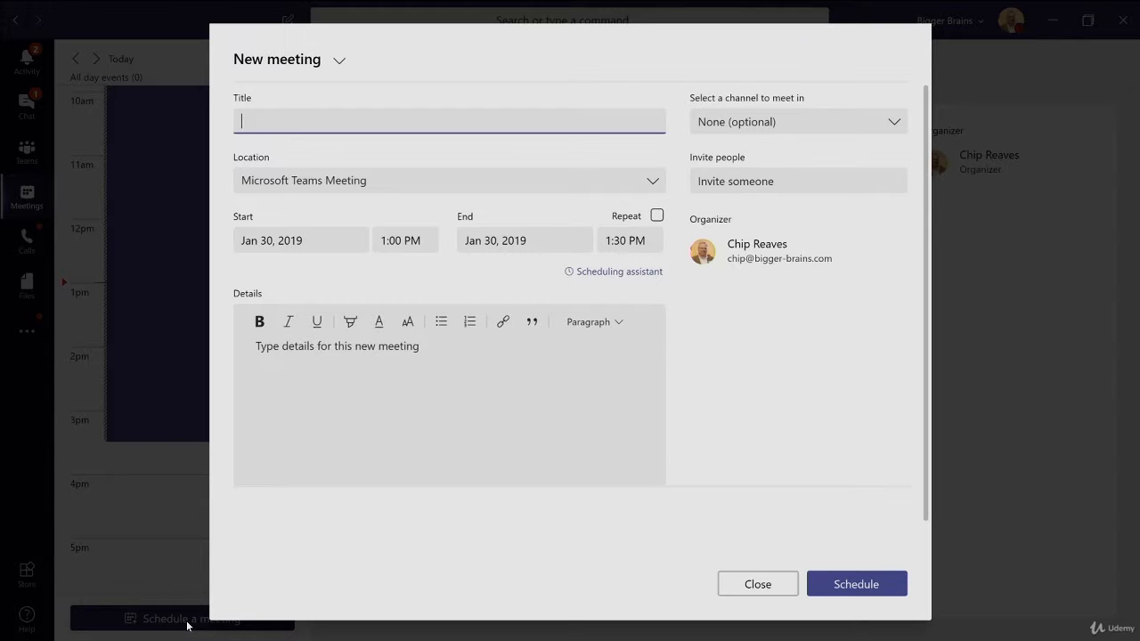
pyautogui.write('Staff Meeting')
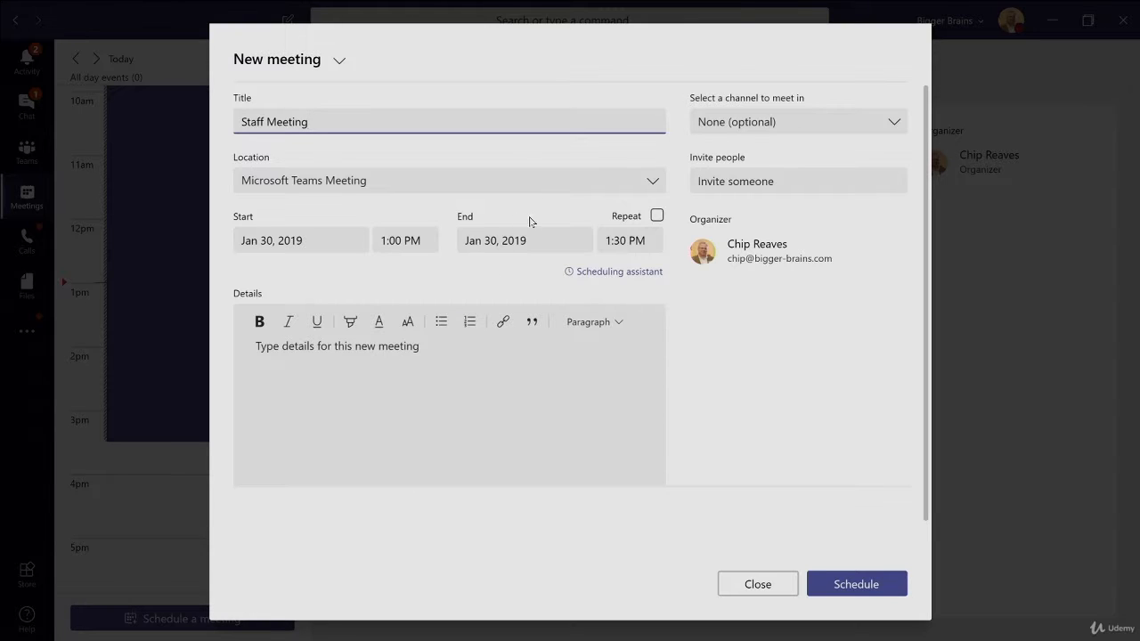
pyautogui.click(653, 180)
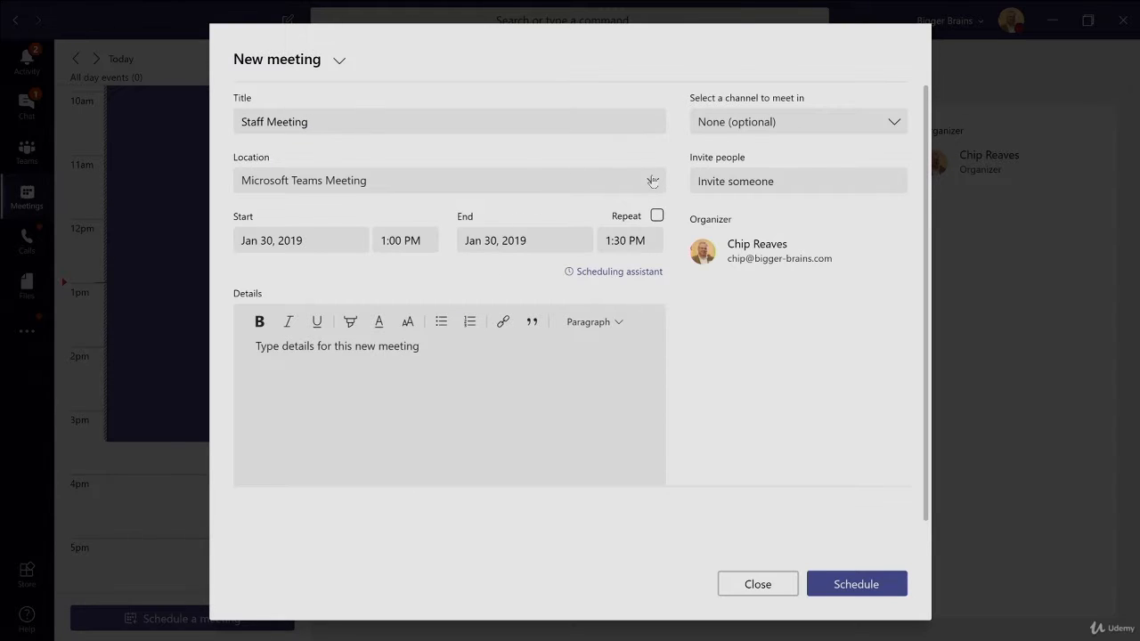
pyautogui.click(653, 180)
# Set the meeting's start to Jan 31, 2019 at 11:00 AM, without repetition.
pyautogui.click(315, 242)
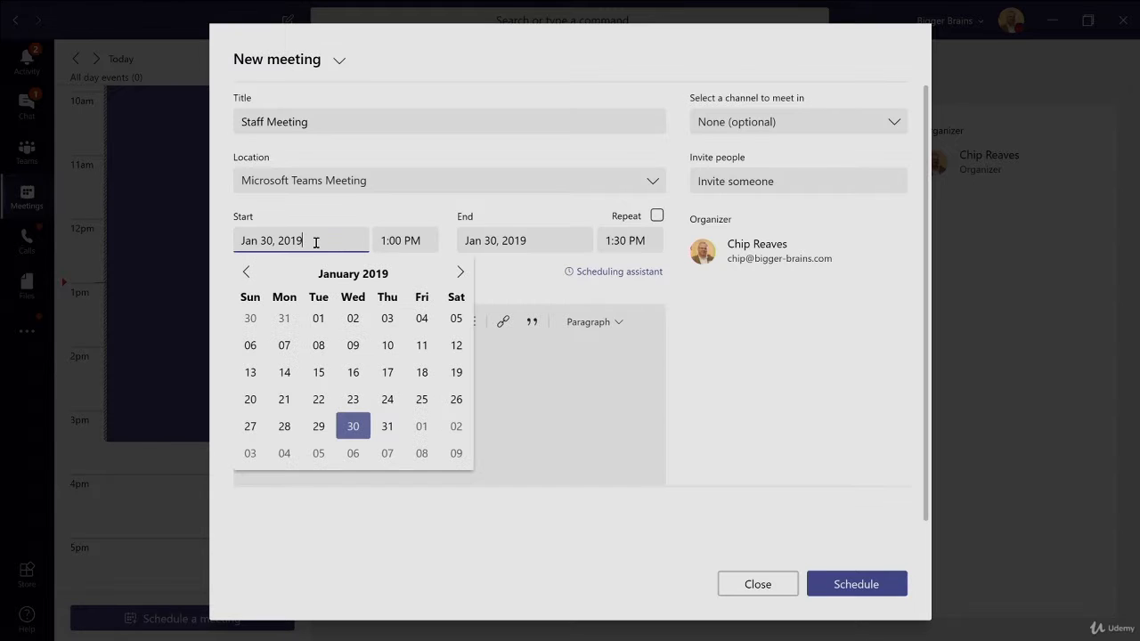
pyautogui.click(385, 427)
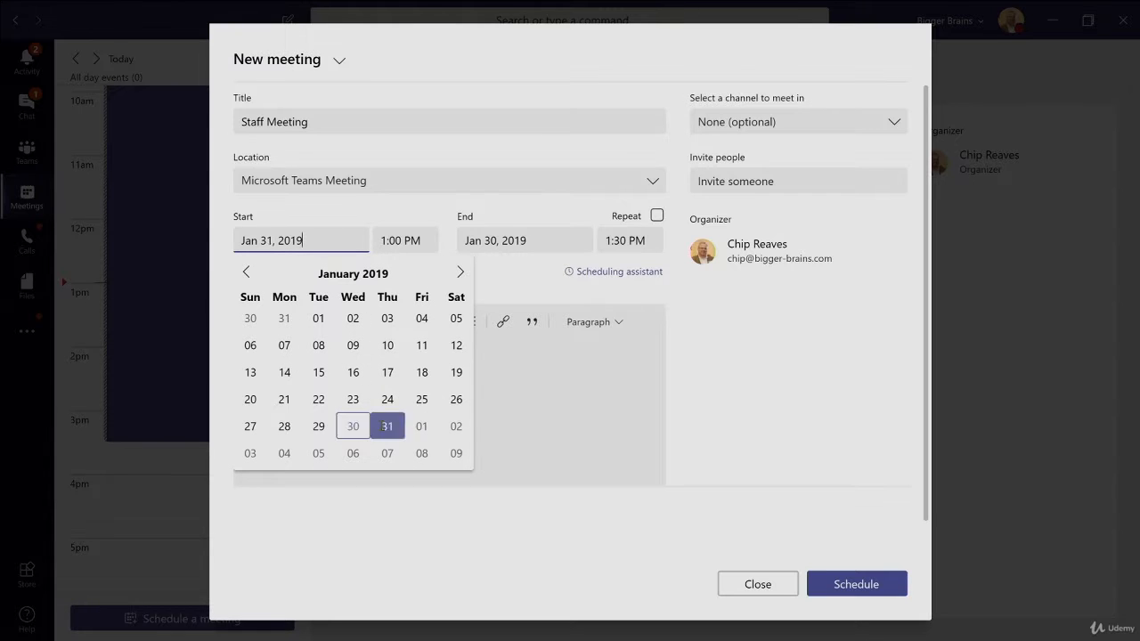
pyautogui.click(388, 244)
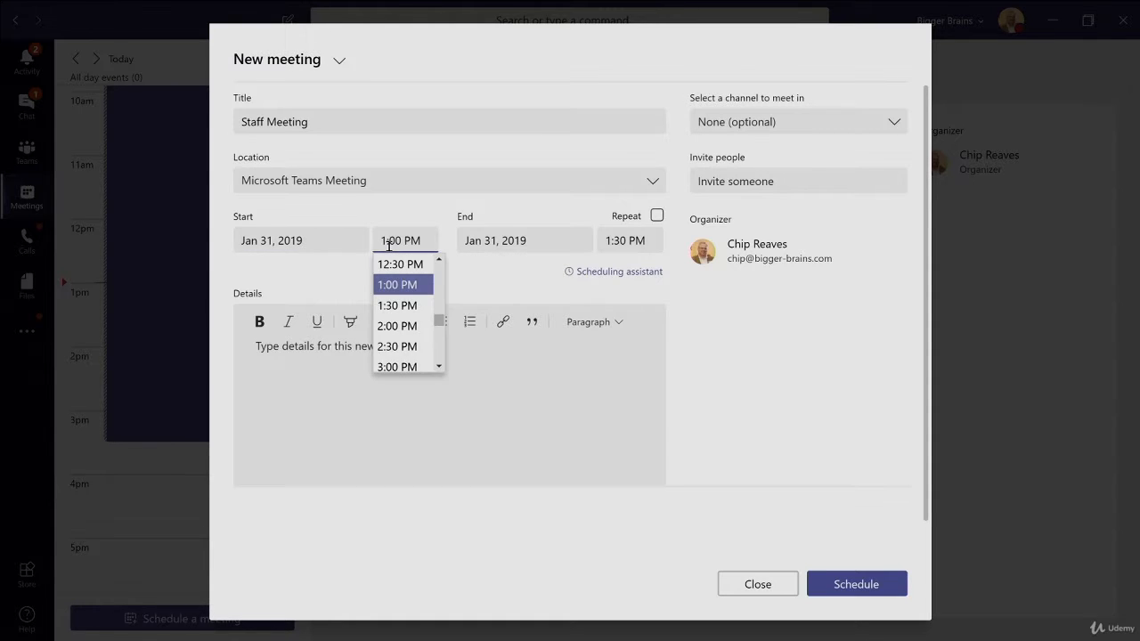
pyautogui.click(437, 261)
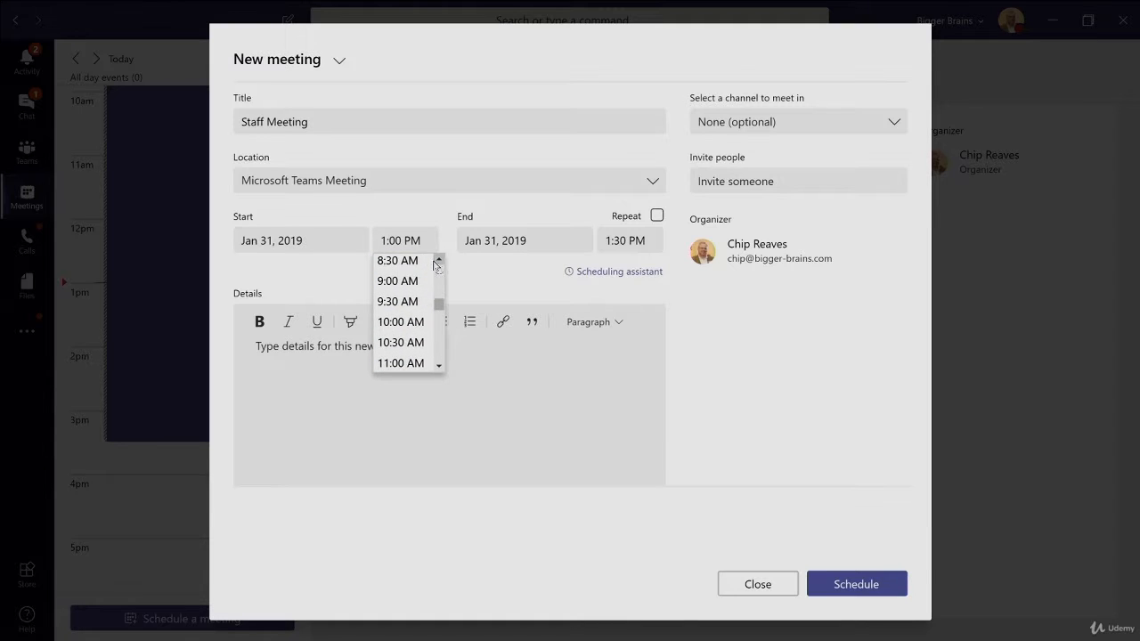
pyautogui.click(402, 362)
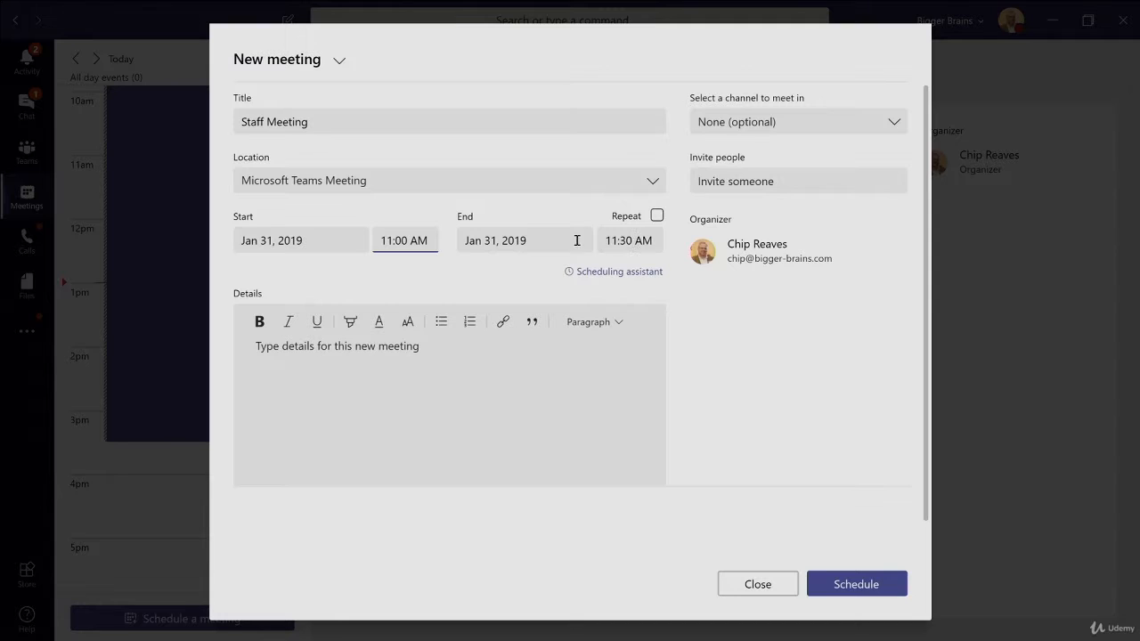
pyautogui.click(657, 215)
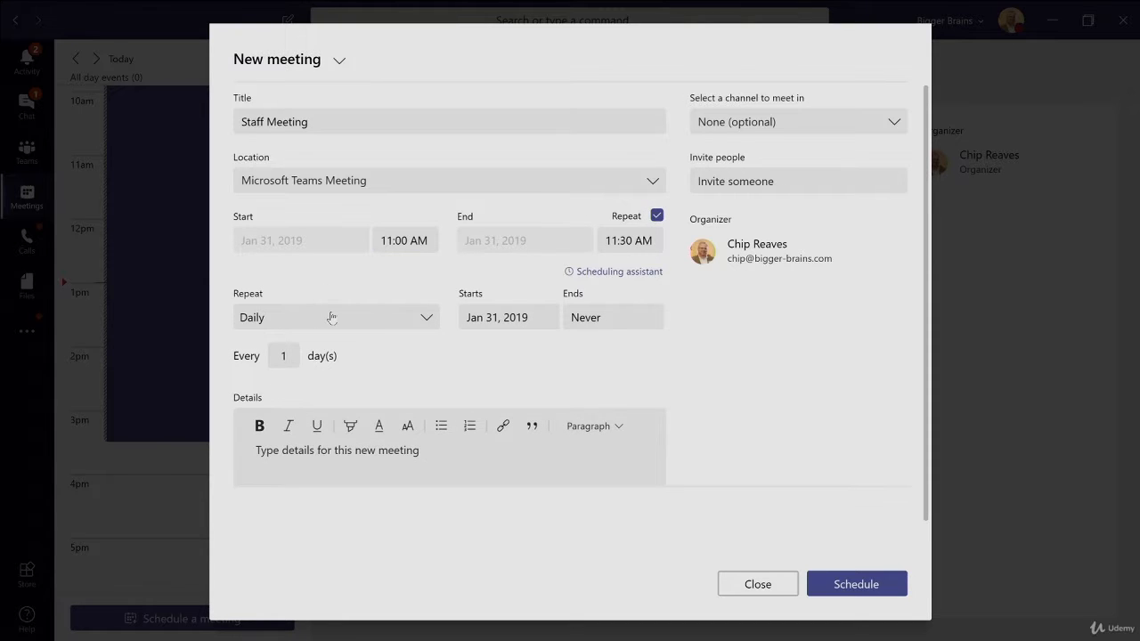
pyautogui.click(658, 215)
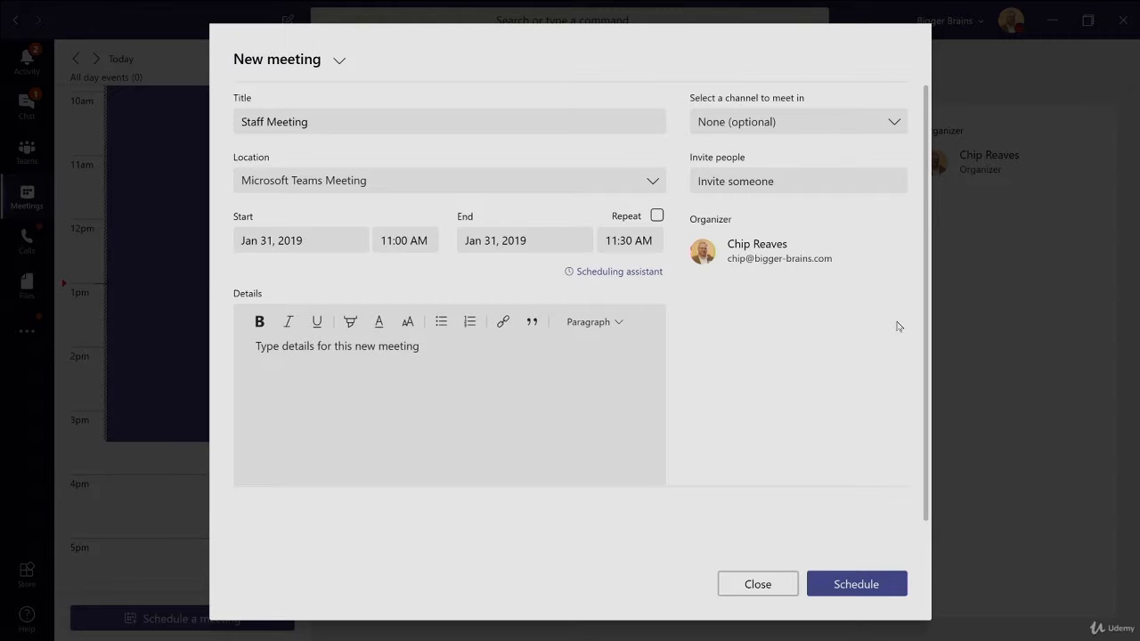
# Invite two colleagues to the meeting by searching for each name and picking the matching person.
pyautogui.click(788, 185)
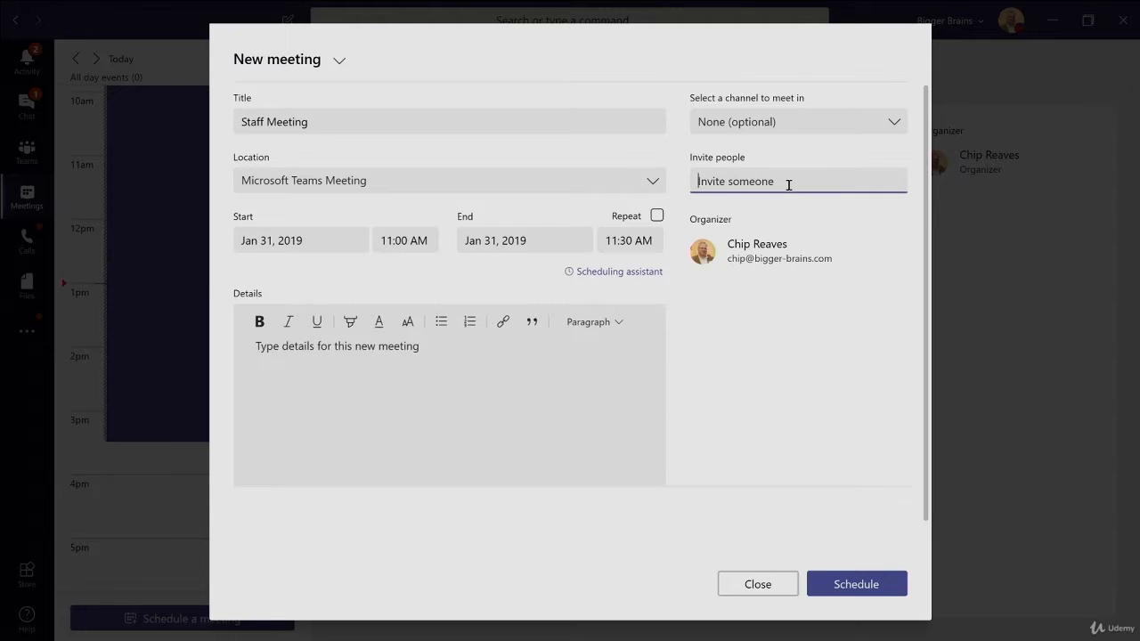
pyautogui.write('aar')
pyautogui.click(774, 221)
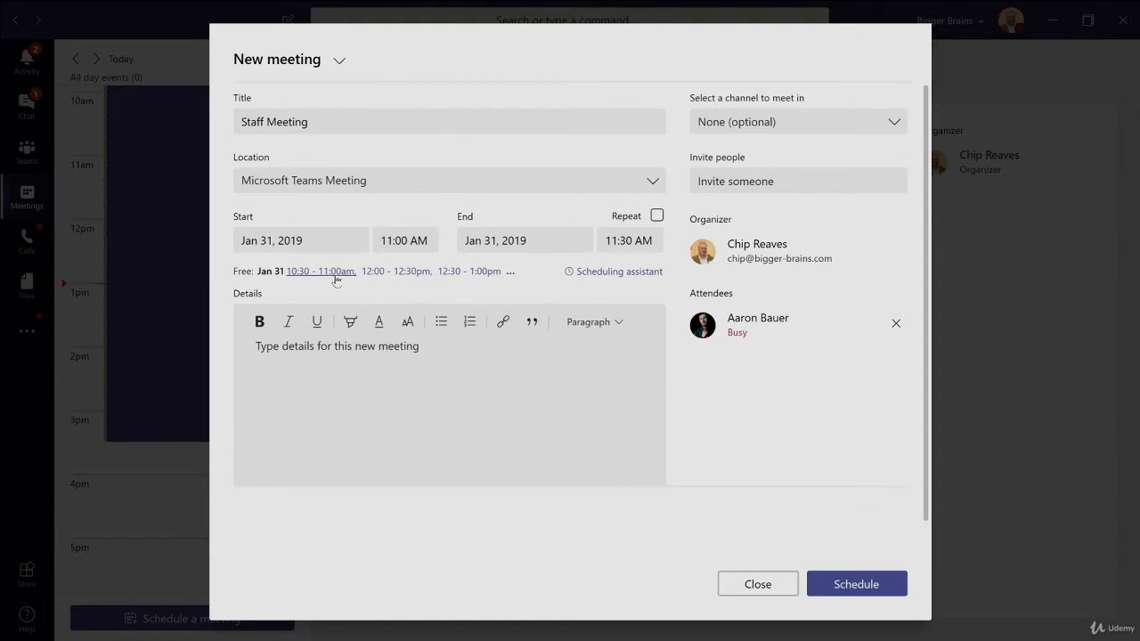
pyautogui.click(740, 185)
pyautogui.write('al')
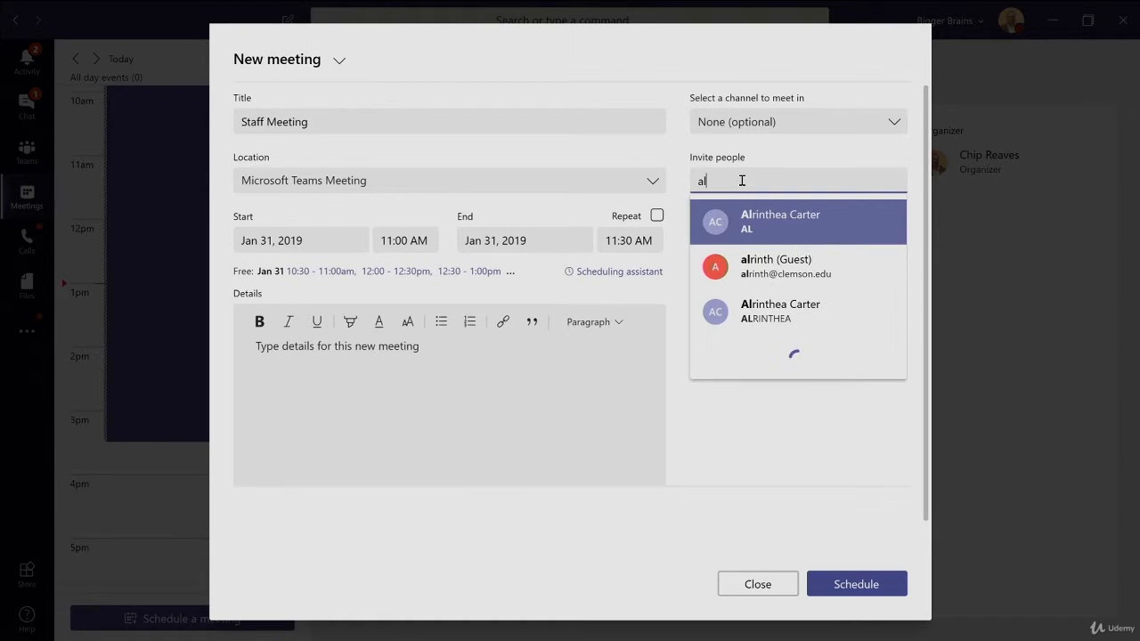
pyautogui.click(785, 224)
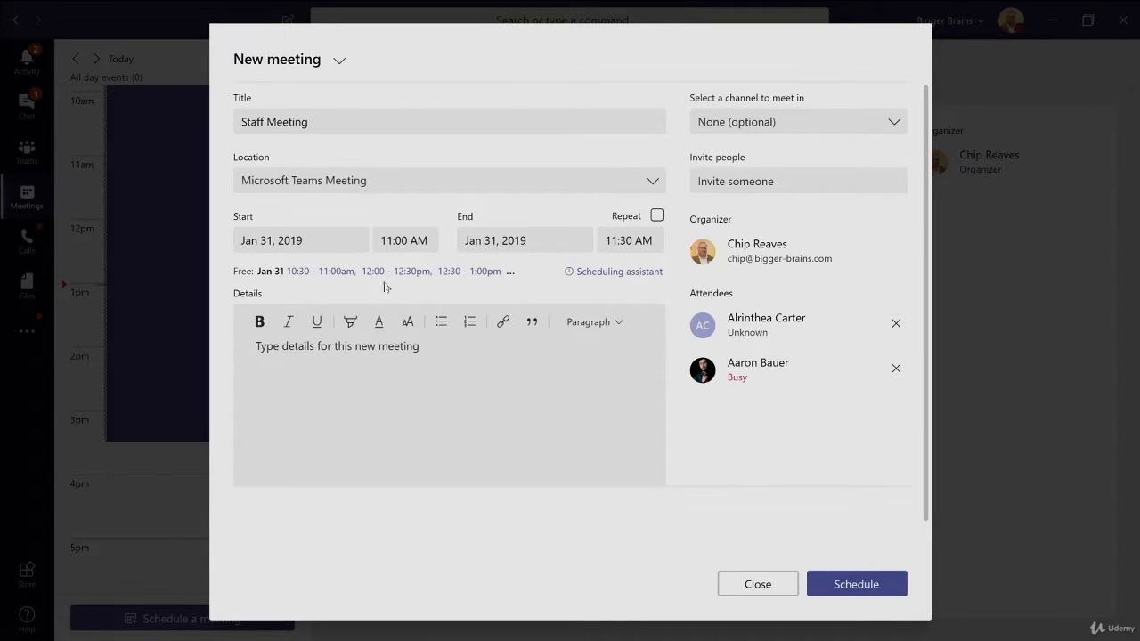
# In the scheduling assistant, set the meeting to run from 12:00 PM to 1:00 PM on Jan 31, 2019.
pyautogui.click(597, 273)
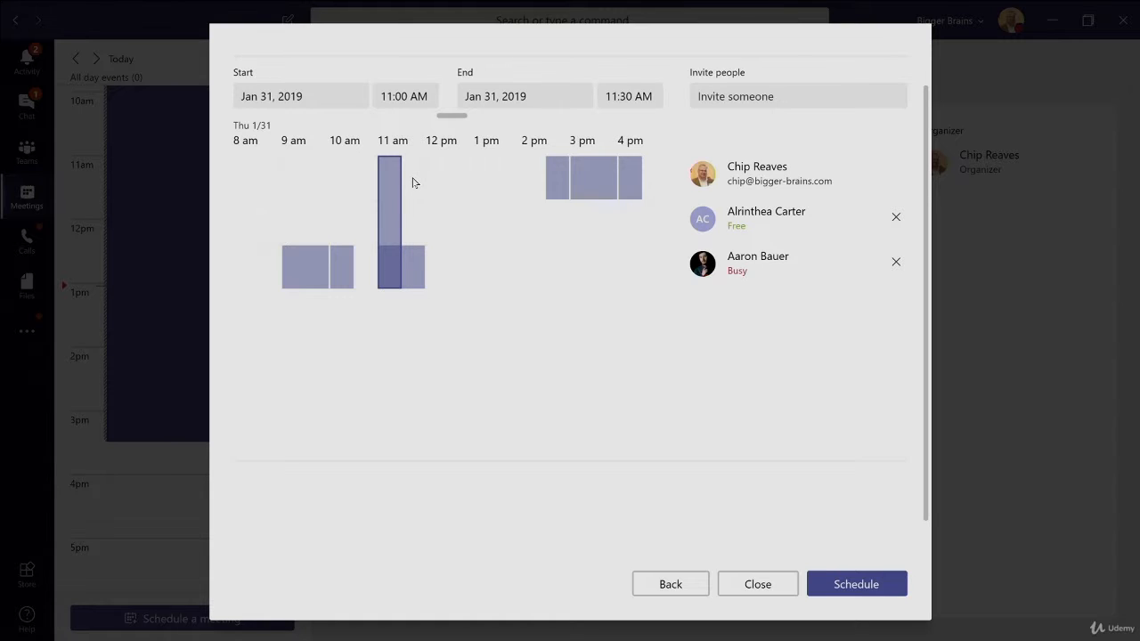
pyautogui.click(391, 96)
pyautogui.press('BackSpace')
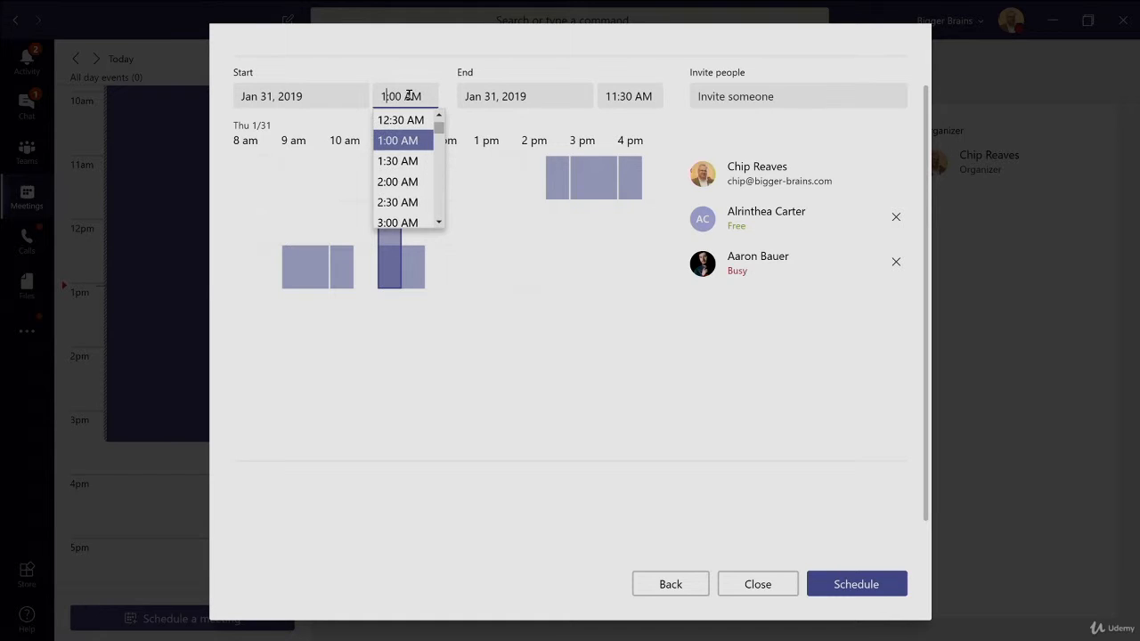
pyautogui.write('2')
pyautogui.press('Return')
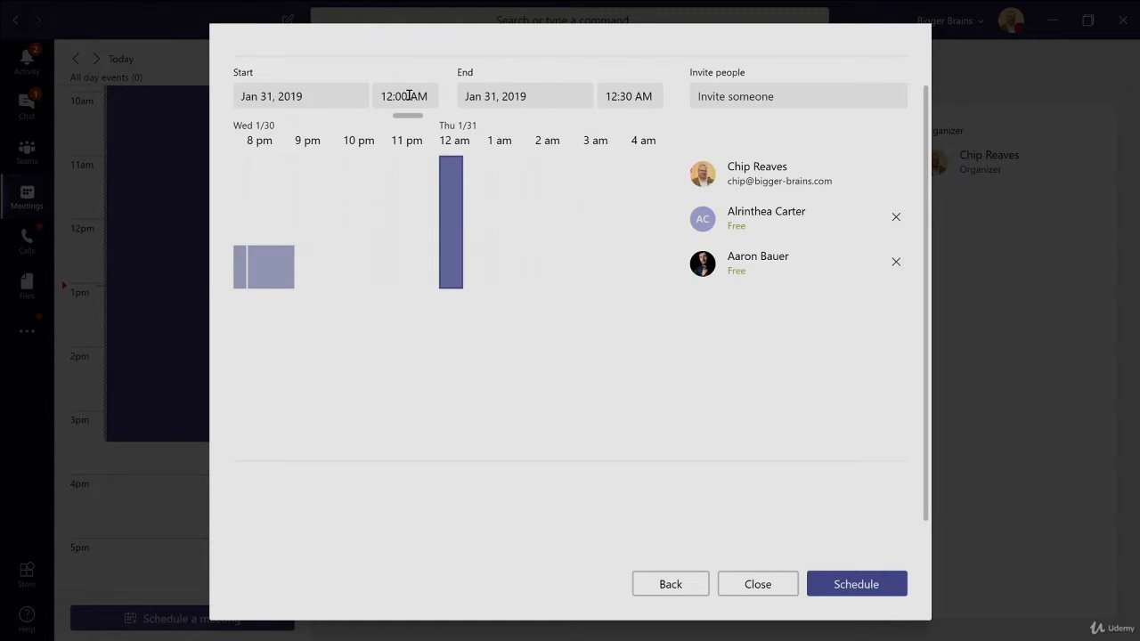
pyautogui.click(422, 95)
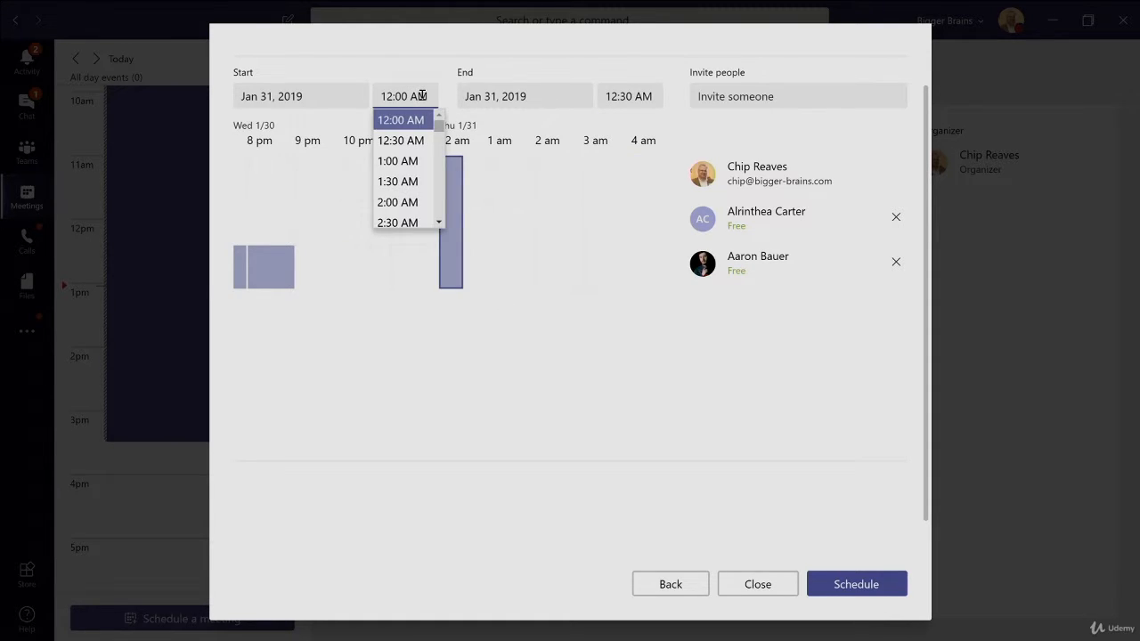
pyautogui.press('BackSpace')
pyautogui.write('P')
pyautogui.press('Tab')
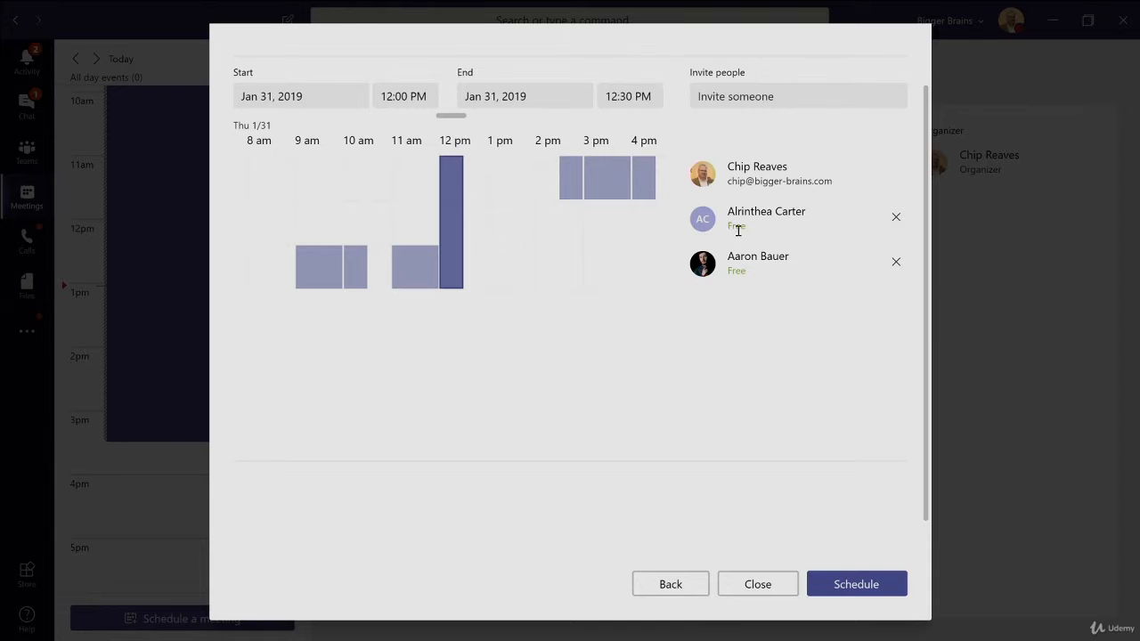
pyautogui.click(616, 96)
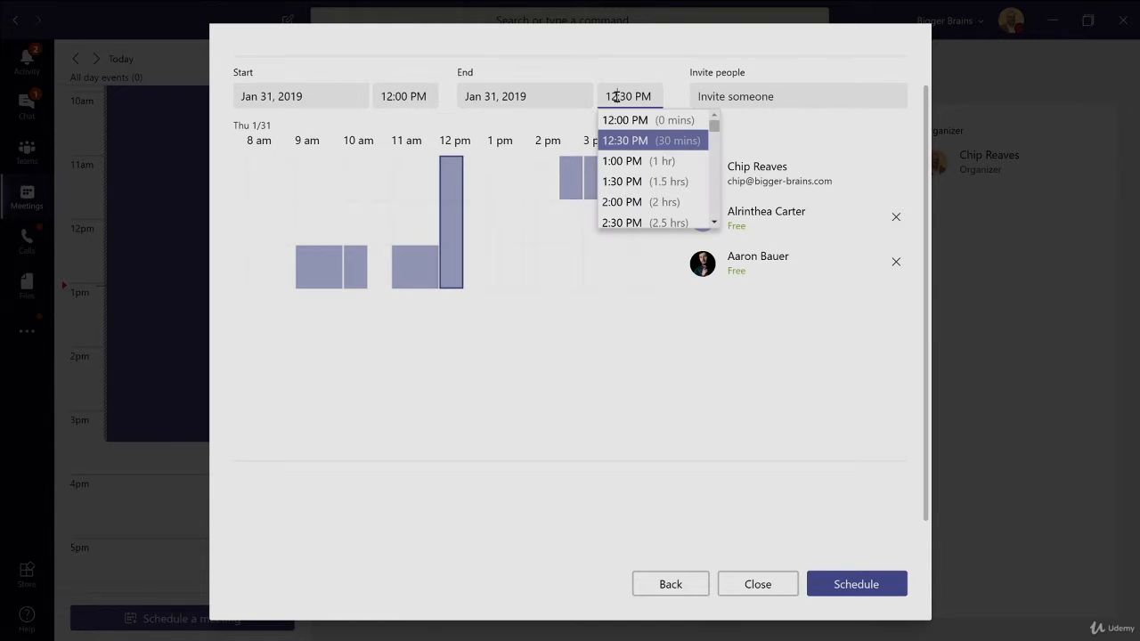
pyautogui.click(630, 157)
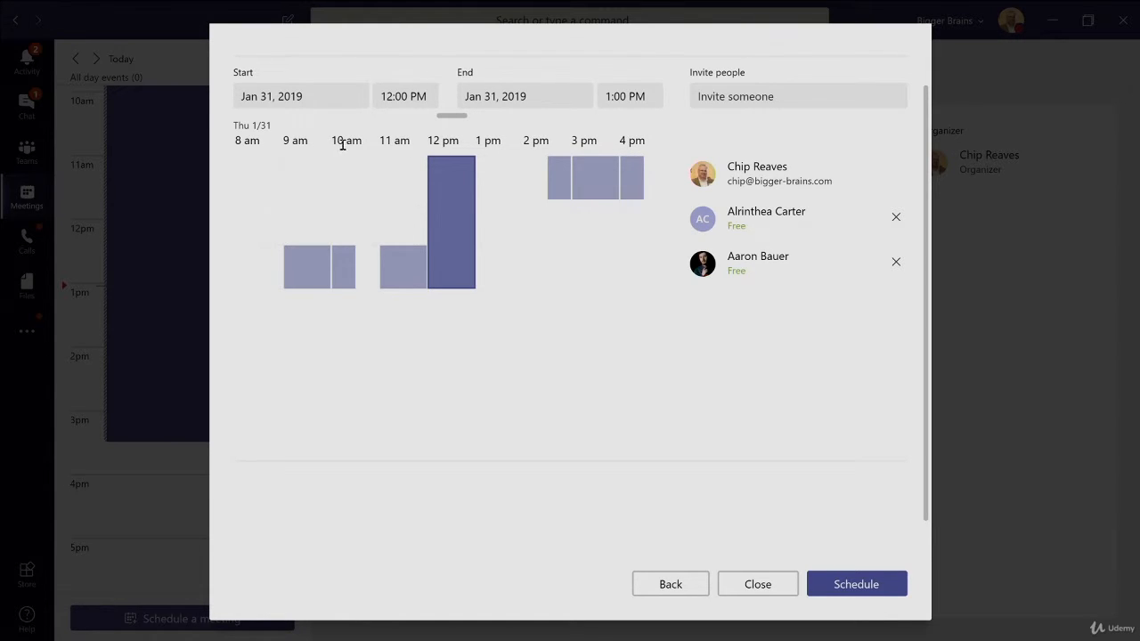
# Move the one-hour slot in the availability grid to 1:30 PM–2:30 PM and return to the meeting form.
pyautogui.click(488, 164)
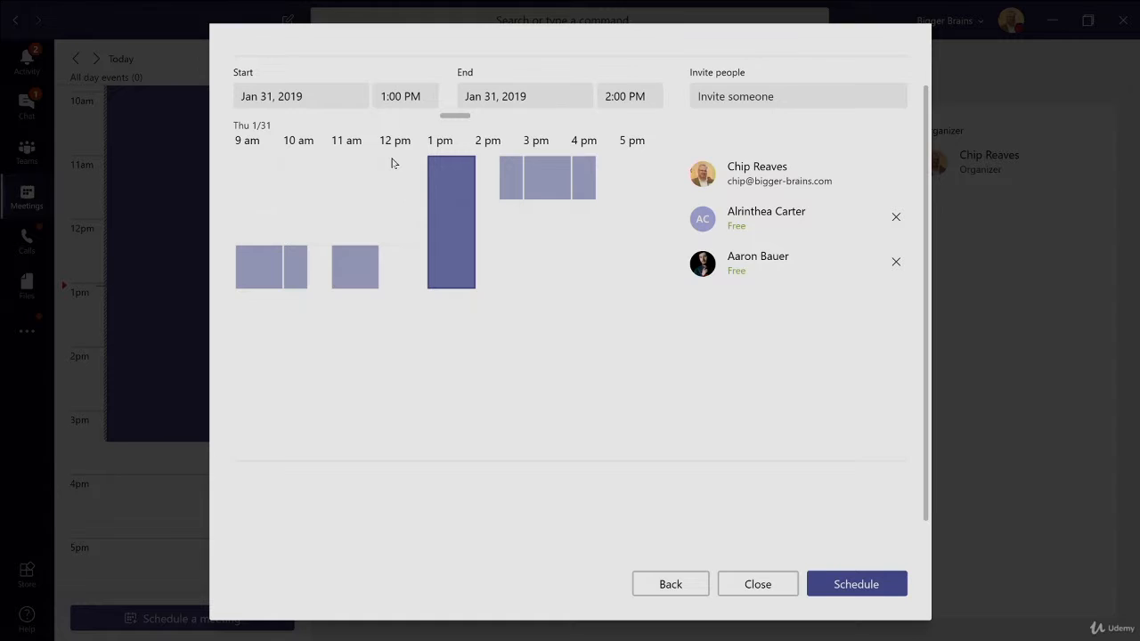
pyautogui.click(484, 165)
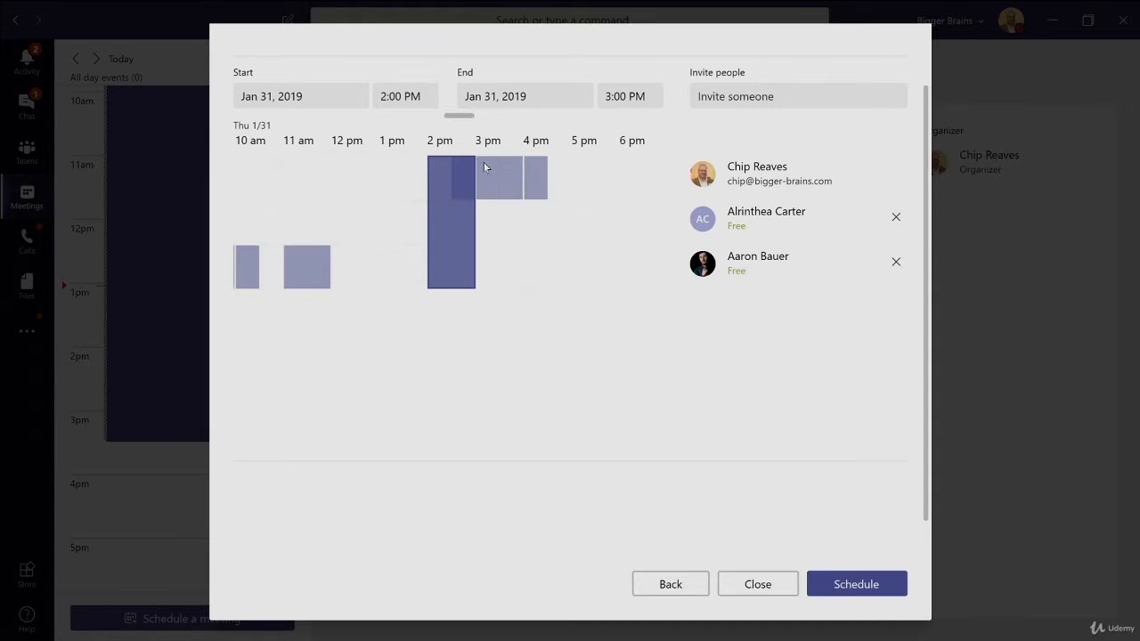
pyautogui.click(413, 165)
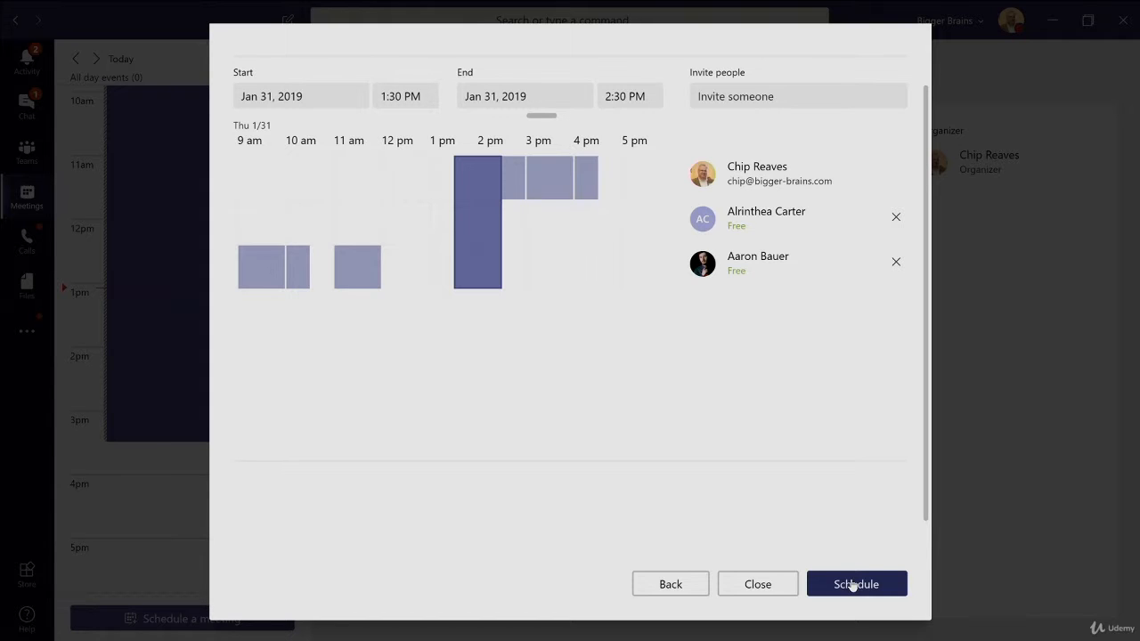
pyautogui.click(670, 584)
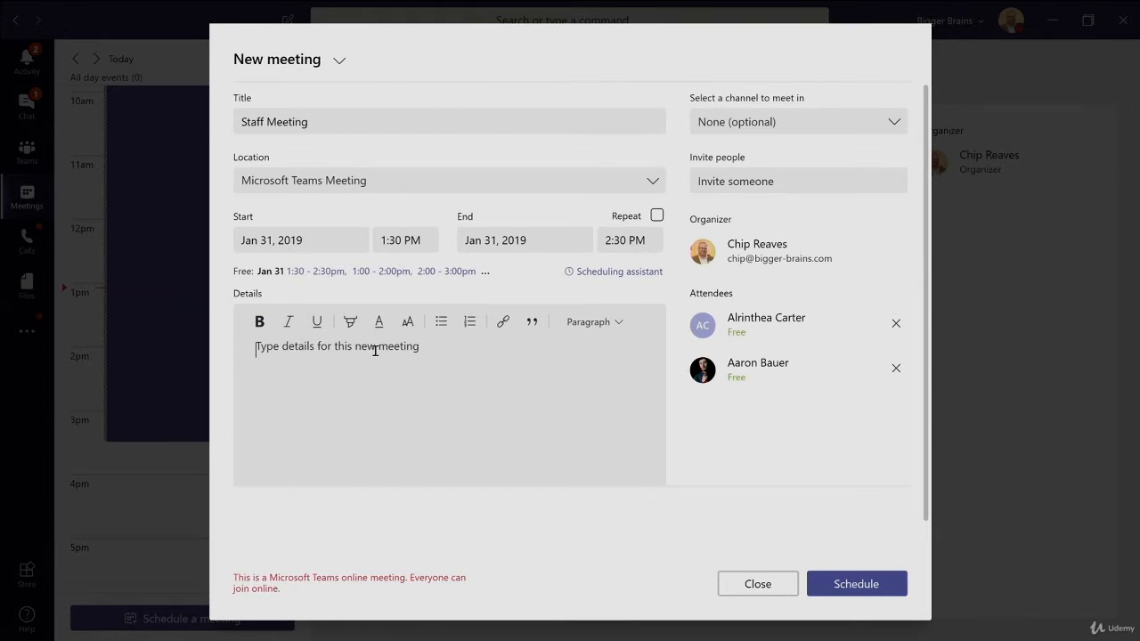
# Enter "We need to spend some time discussing the new website problems" as the details, with "problems" underlined and italic.
pyautogui.write('We need to spend some time discussing the new website problems')
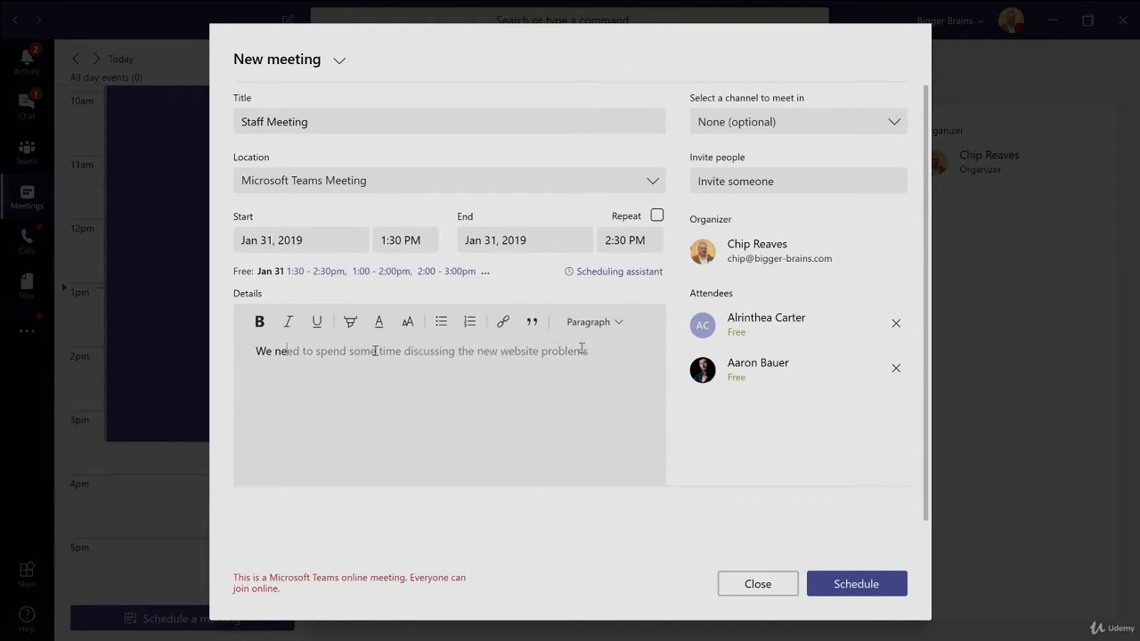
pyautogui.doubleClick(580, 351)
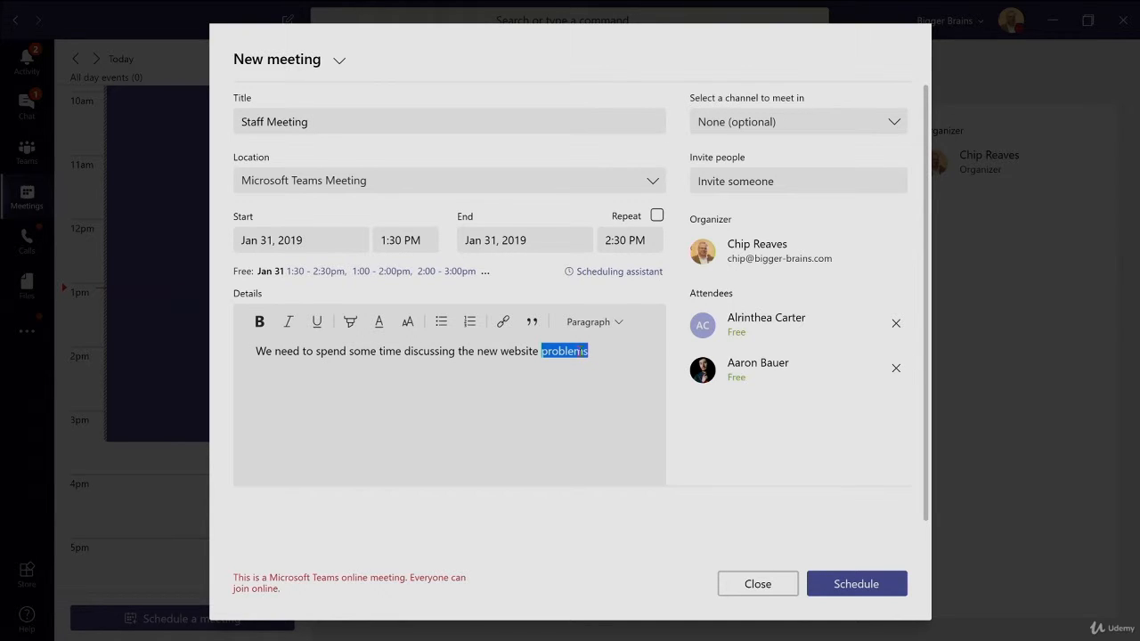
pyautogui.click(316, 326)
pyautogui.click(288, 322)
pyautogui.click(439, 351)
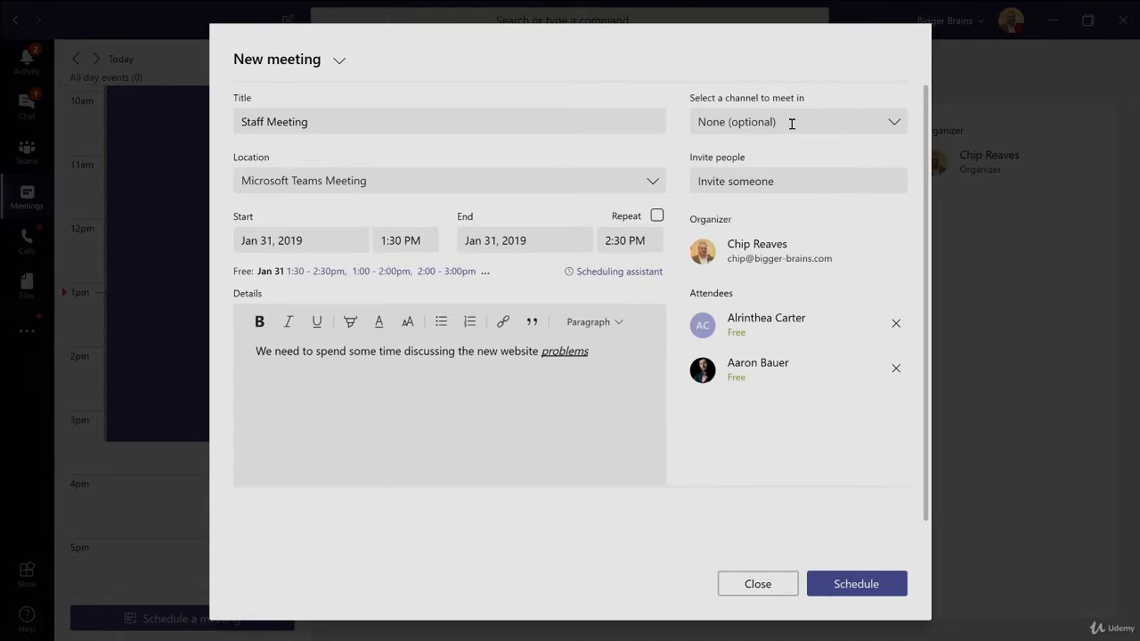
# Choose the General channel of the Awesome Video Project team as the channel to meet in.
pyautogui.click(791, 124)
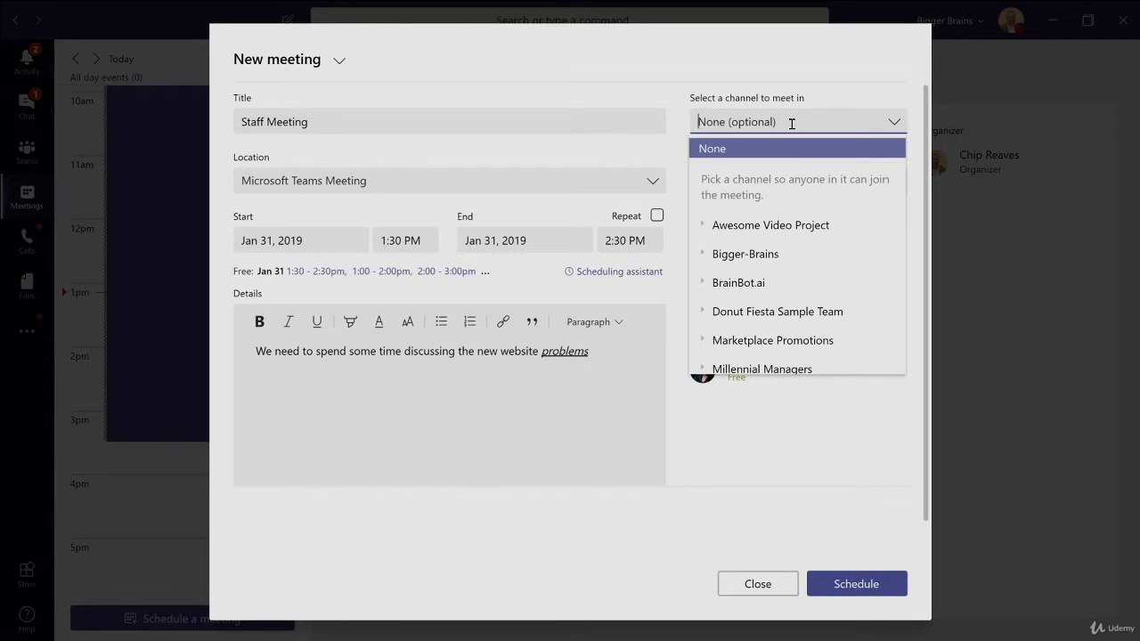
pyautogui.click(729, 230)
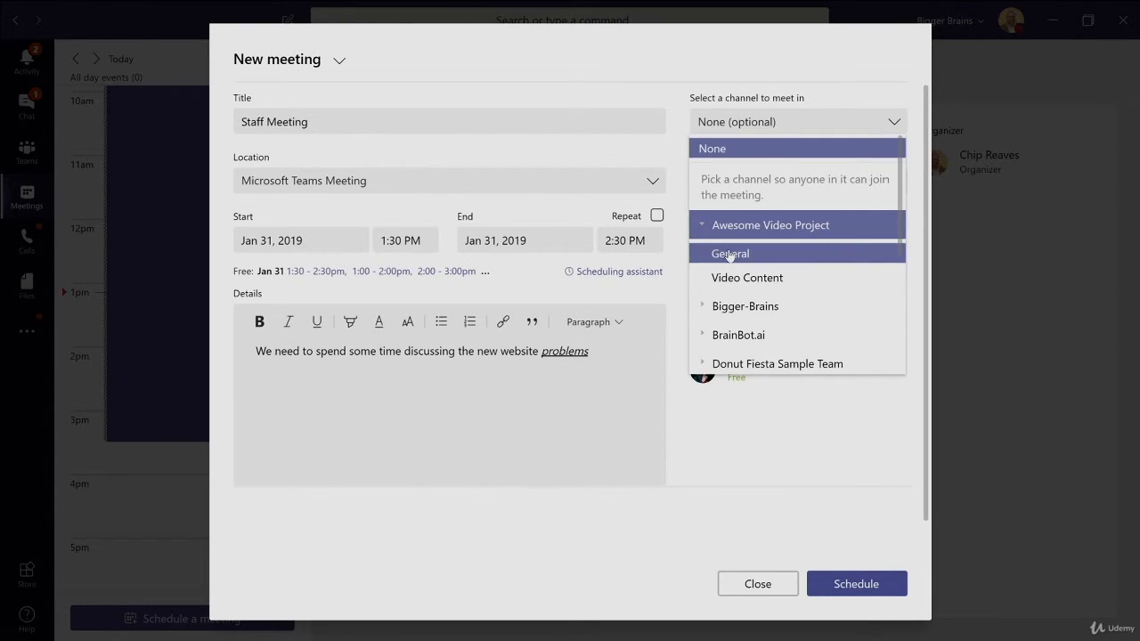
pyautogui.click(729, 254)
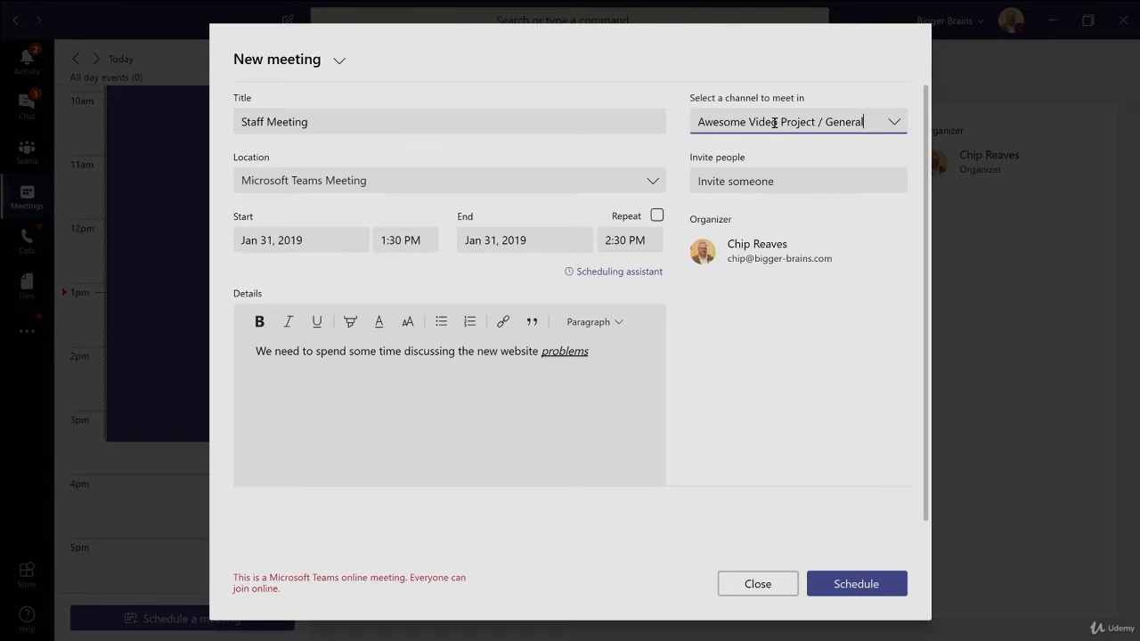
# Invite two colleagues to the Staff Meeting, finding each by the start of their name and adding them as attendees.
pyautogui.click(752, 179)
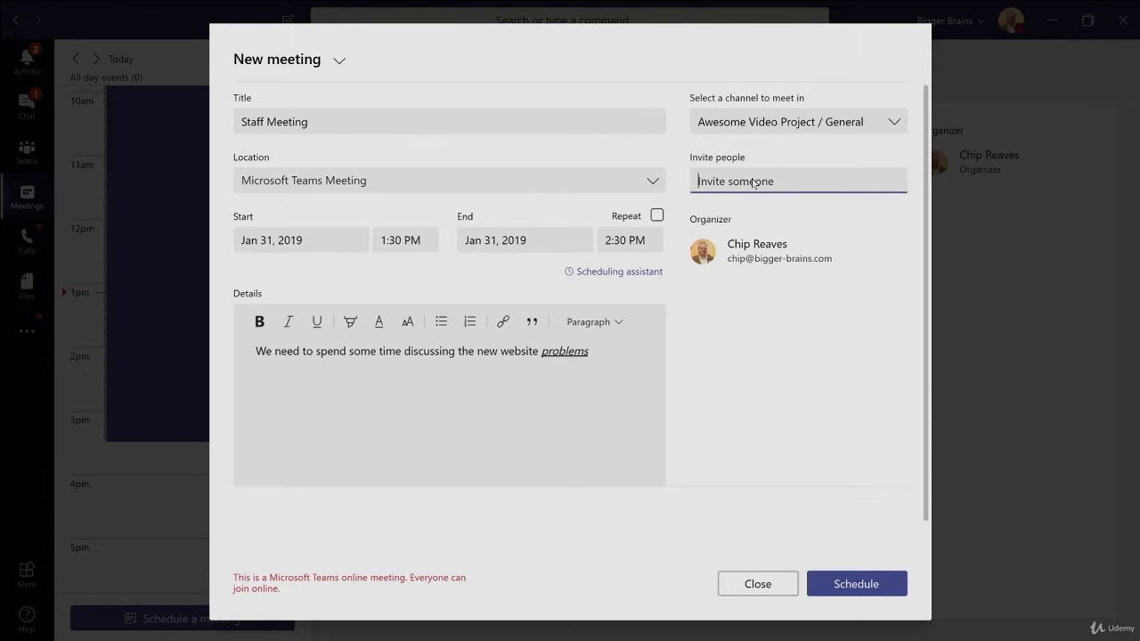
pyautogui.write('aar')
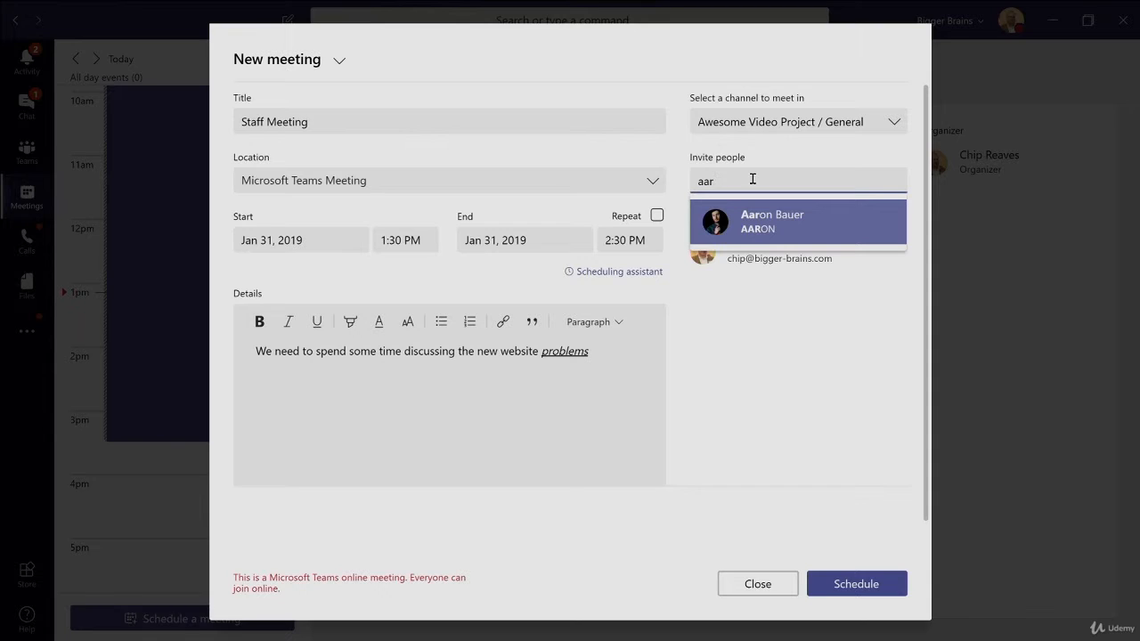
pyautogui.click(780, 221)
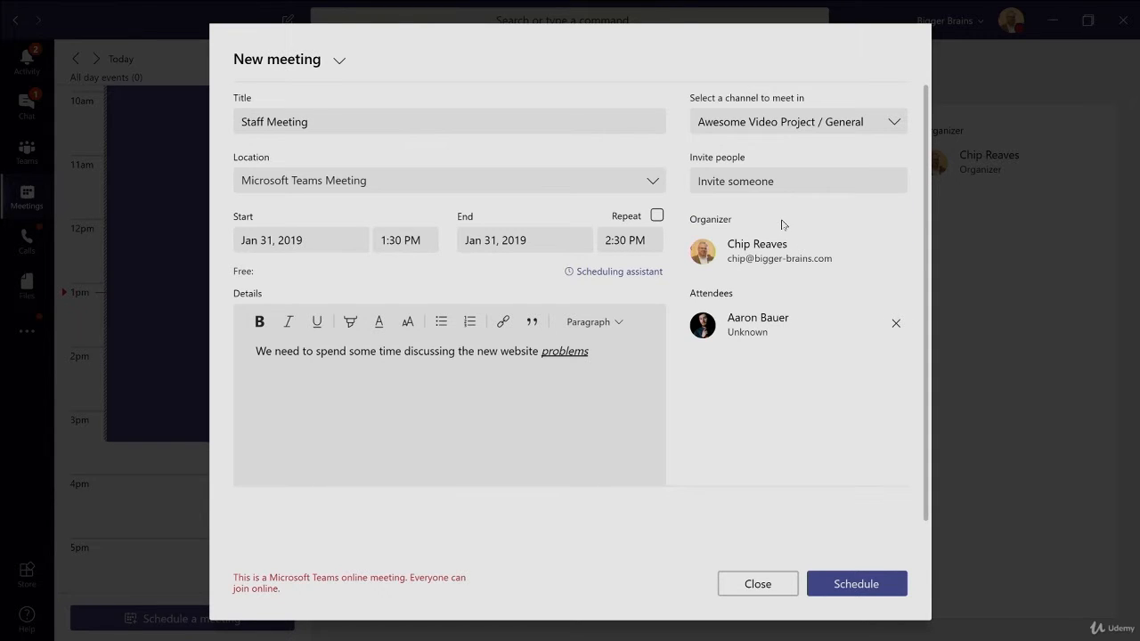
pyautogui.click(759, 182)
pyautogui.write('al')
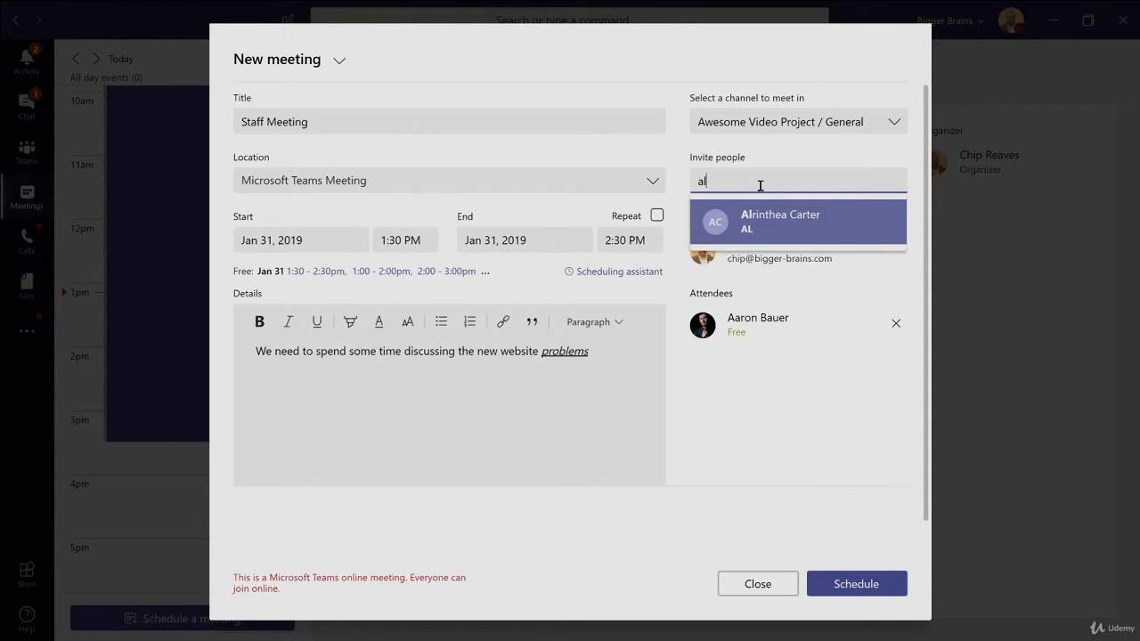
pyautogui.click(765, 229)
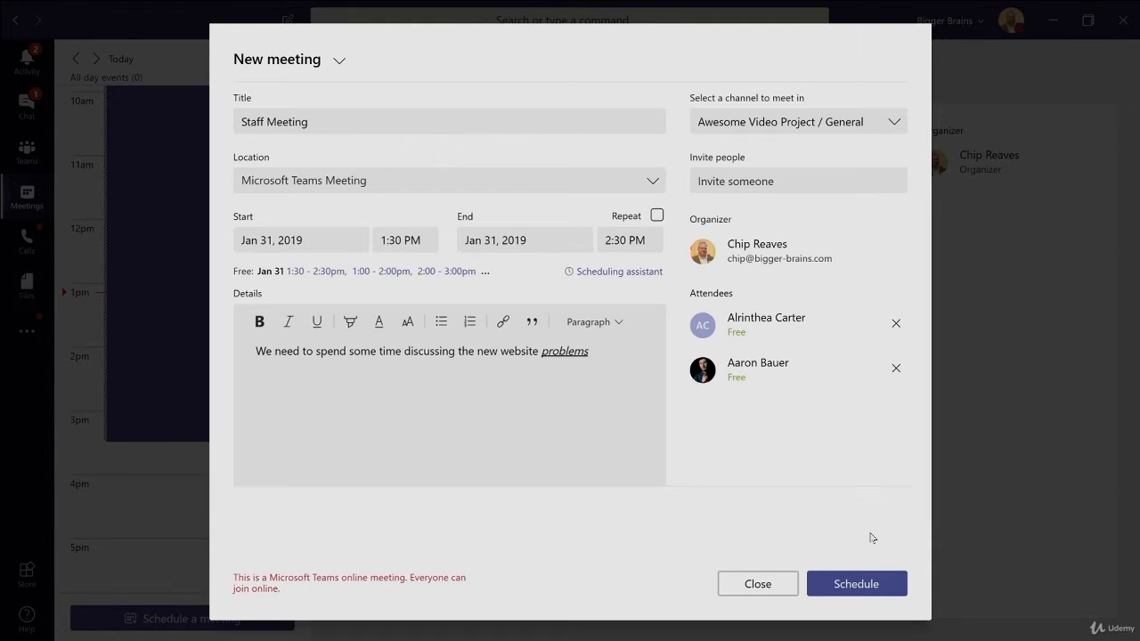
# Check the available meeting types, keep the New meeting type, and schedule the Staff Meeting.
pyautogui.click(335, 59)
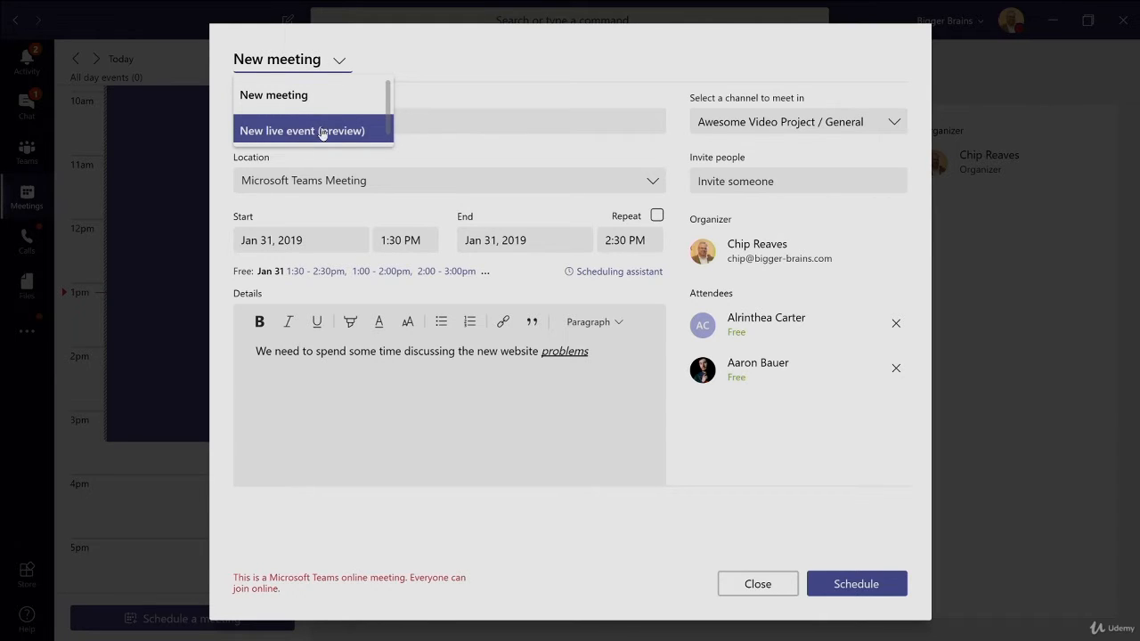
pyautogui.click(416, 44)
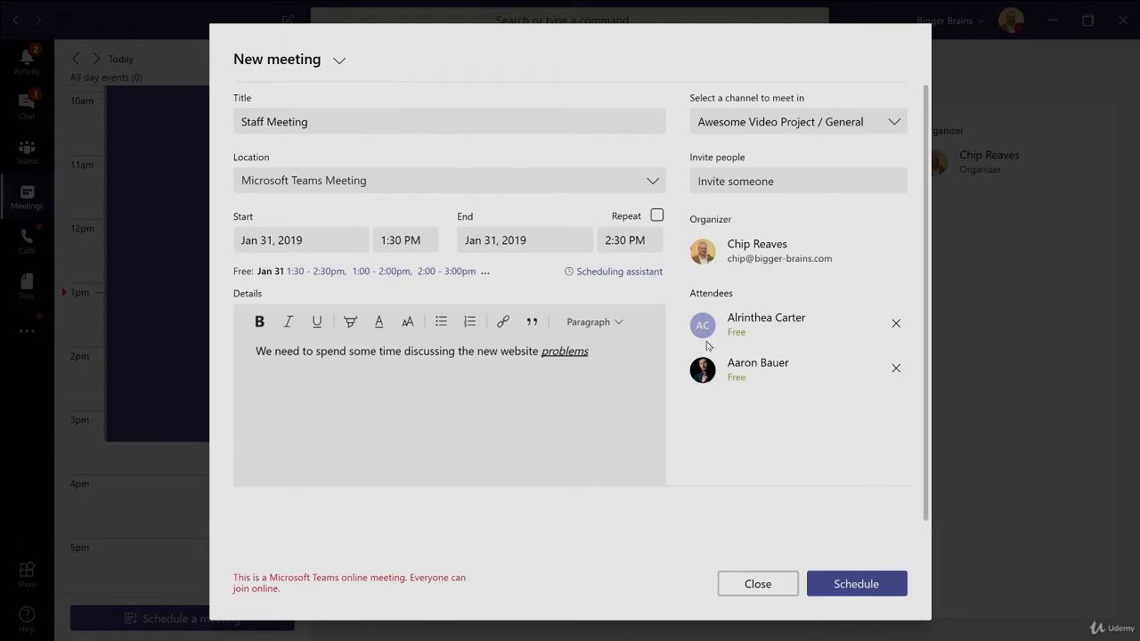
pyautogui.click(856, 584)
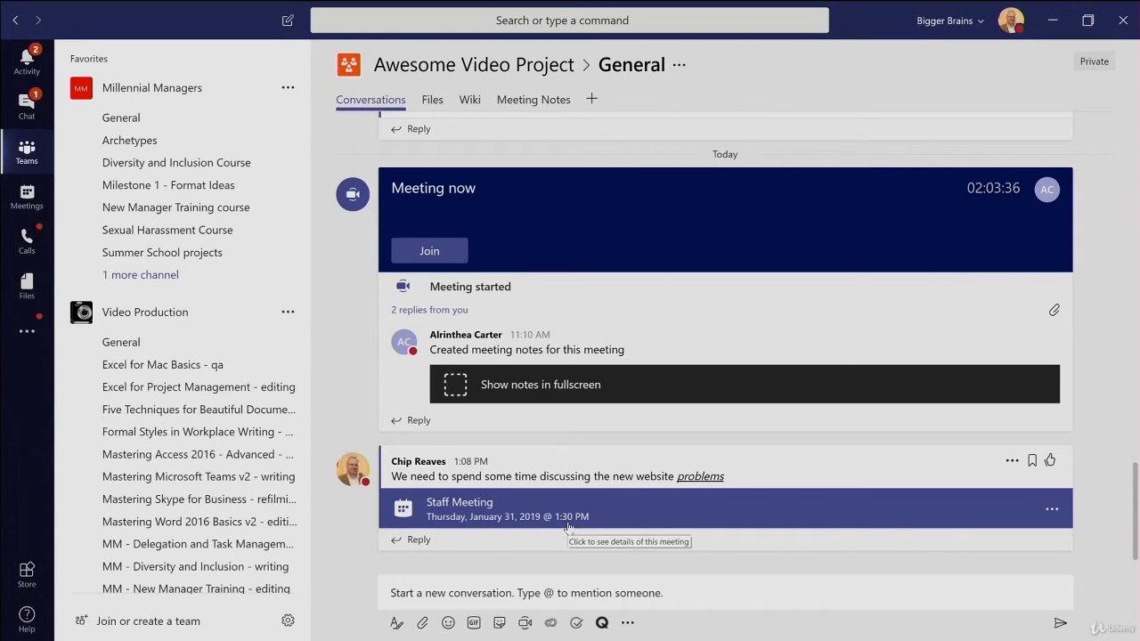
# Go to tomorrow's schedule in the meetings calendar and open the Staff Meeting details.
pyautogui.click(30, 198)
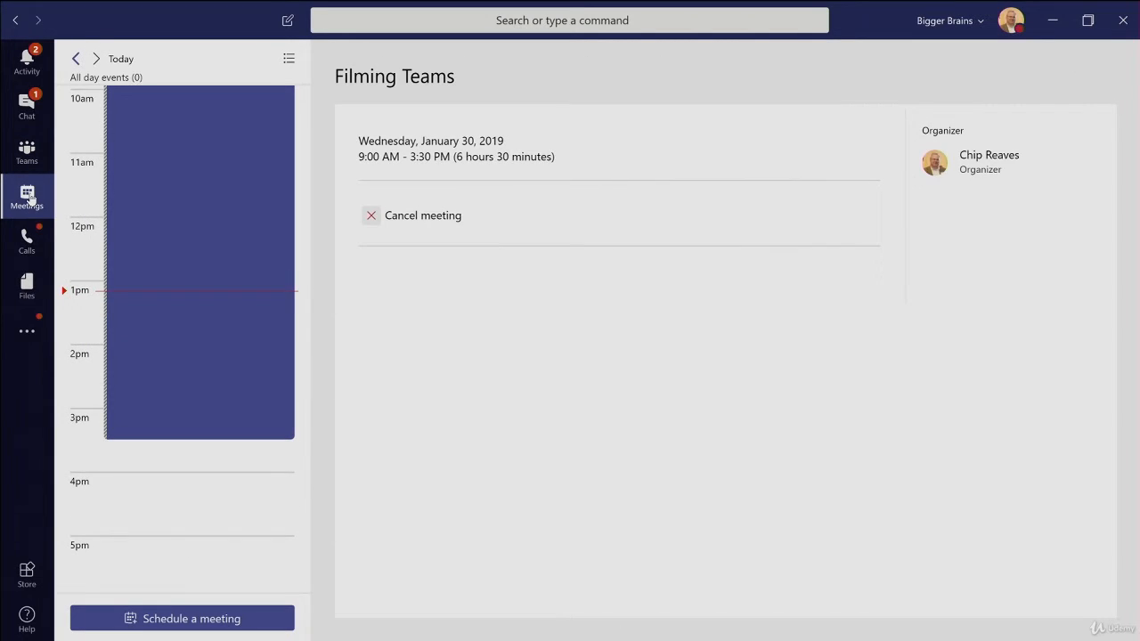
pyautogui.click(96, 59)
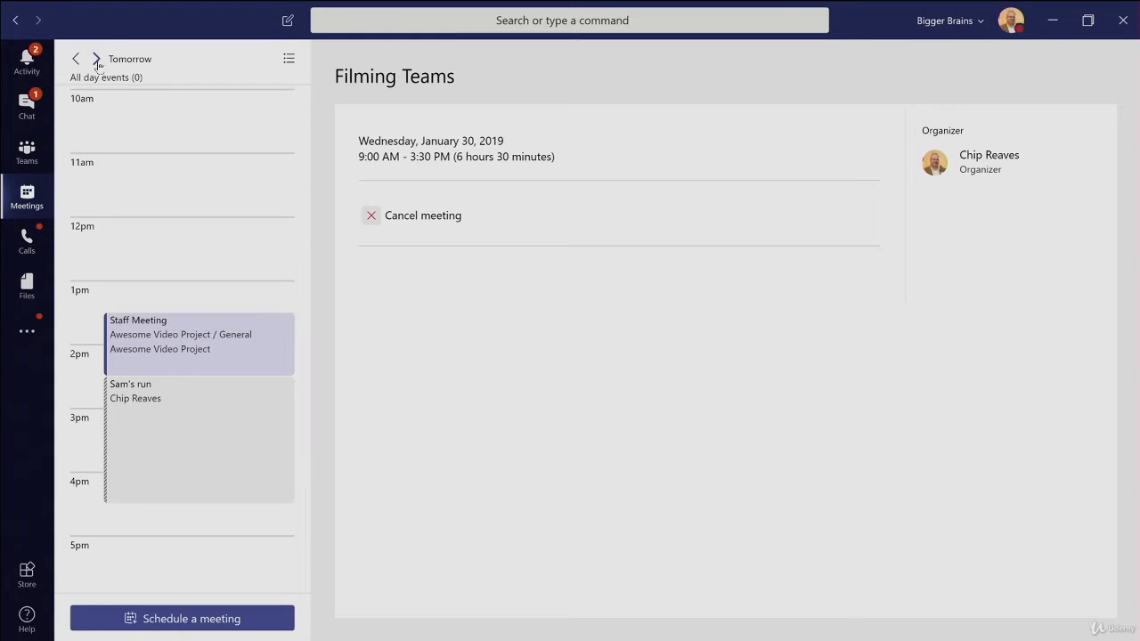
pyautogui.click(183, 346)
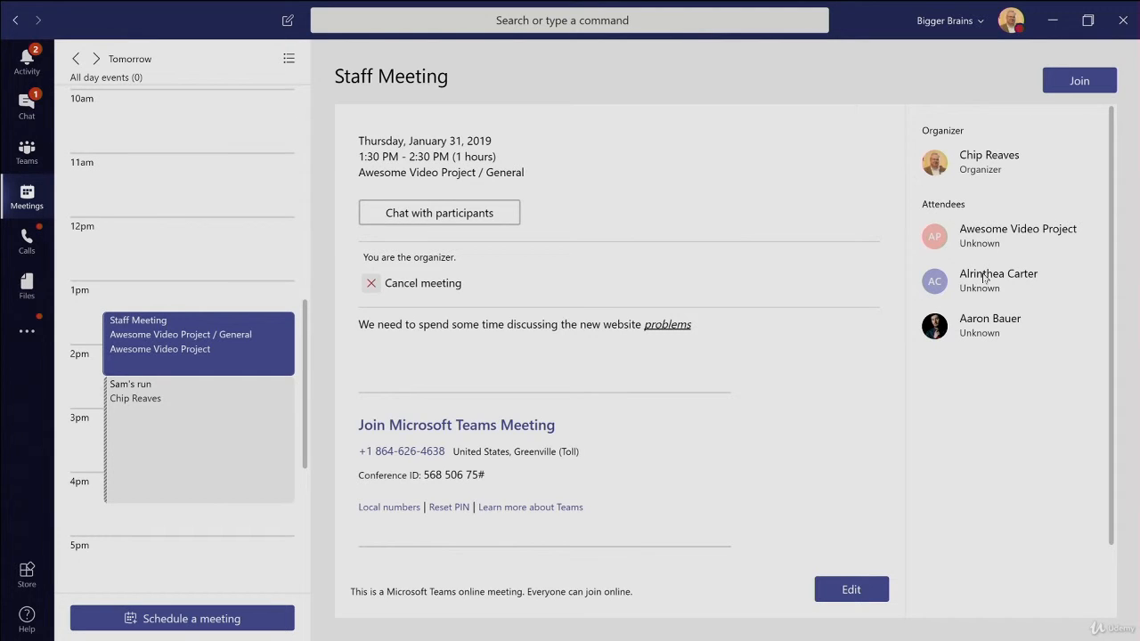
# Switch to Outlook and open the 1:30pm Staff Meeting on January 31 from the calendar.
pyautogui.hotkey('alt', 'Tab')
pyautogui.hotkey('alt', 'Tab')
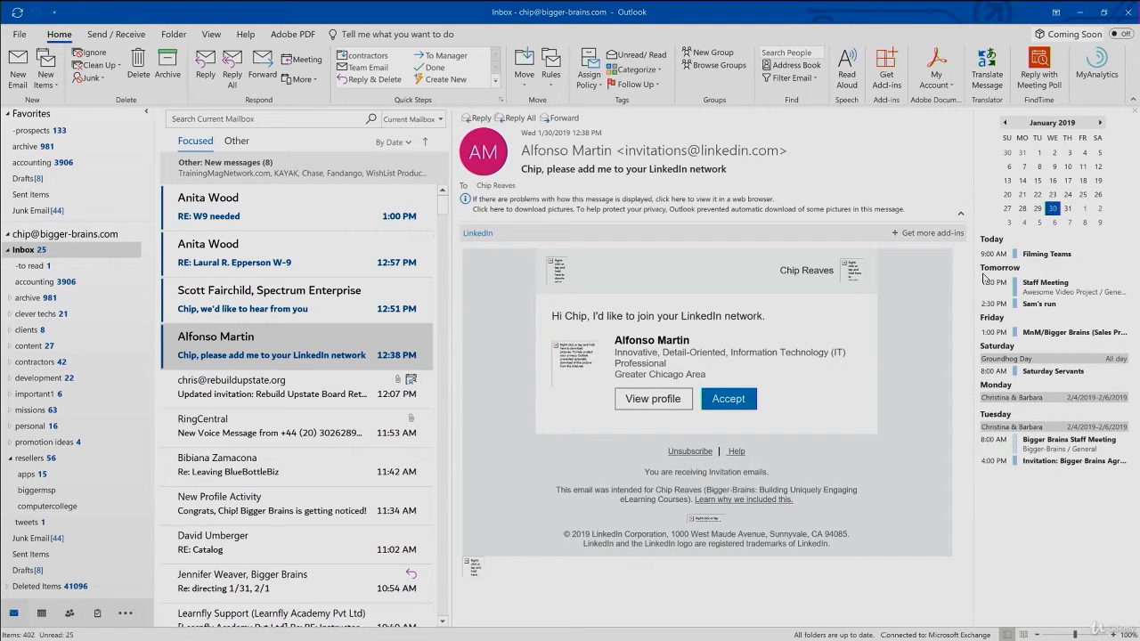
pyautogui.click(39, 611)
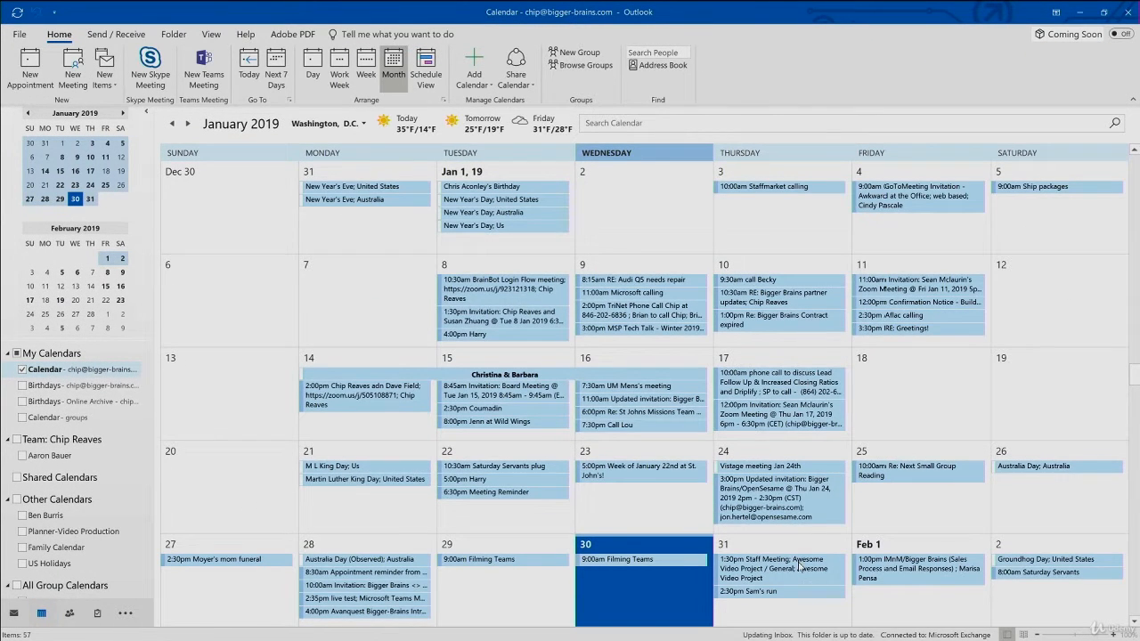
pyautogui.moveTo(787, 580)
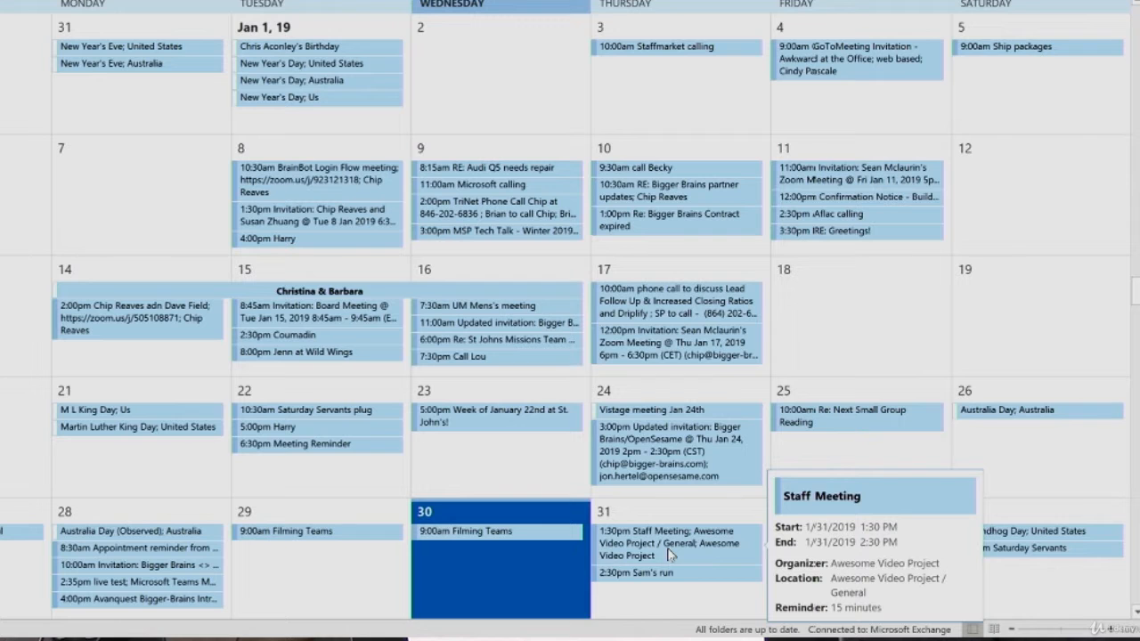
pyautogui.doubleClick(669, 552)
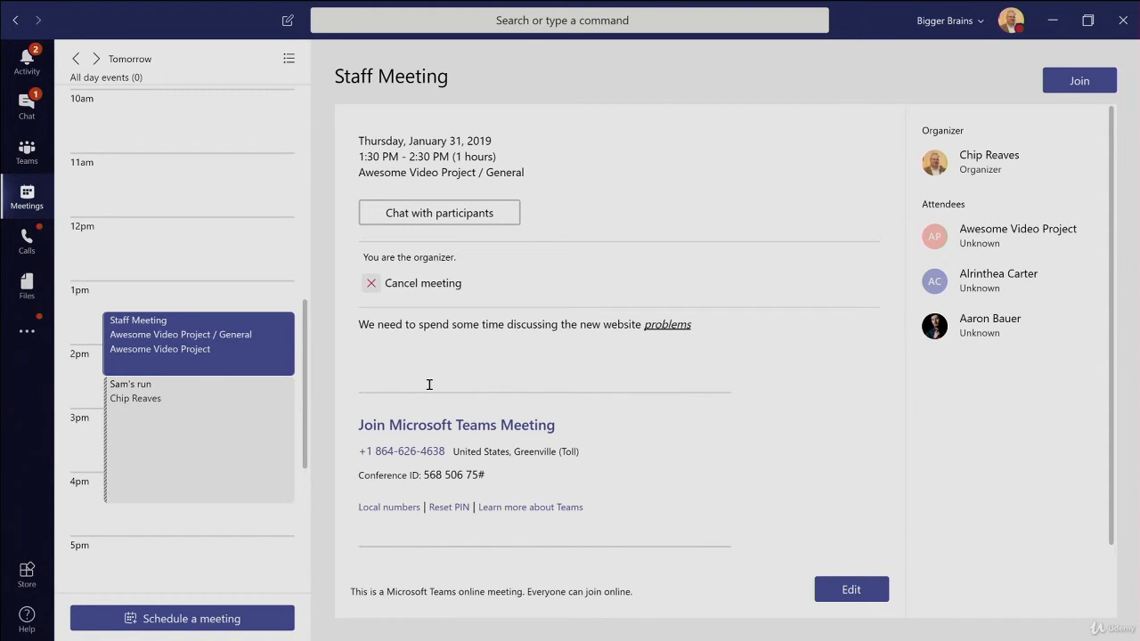
# Switch to the web browser and view the Room systems category on the Microsoft Teams devices page.
pyautogui.hotkey('alt', 'Tab')
pyautogui.hotkey('alt', 'Tab')
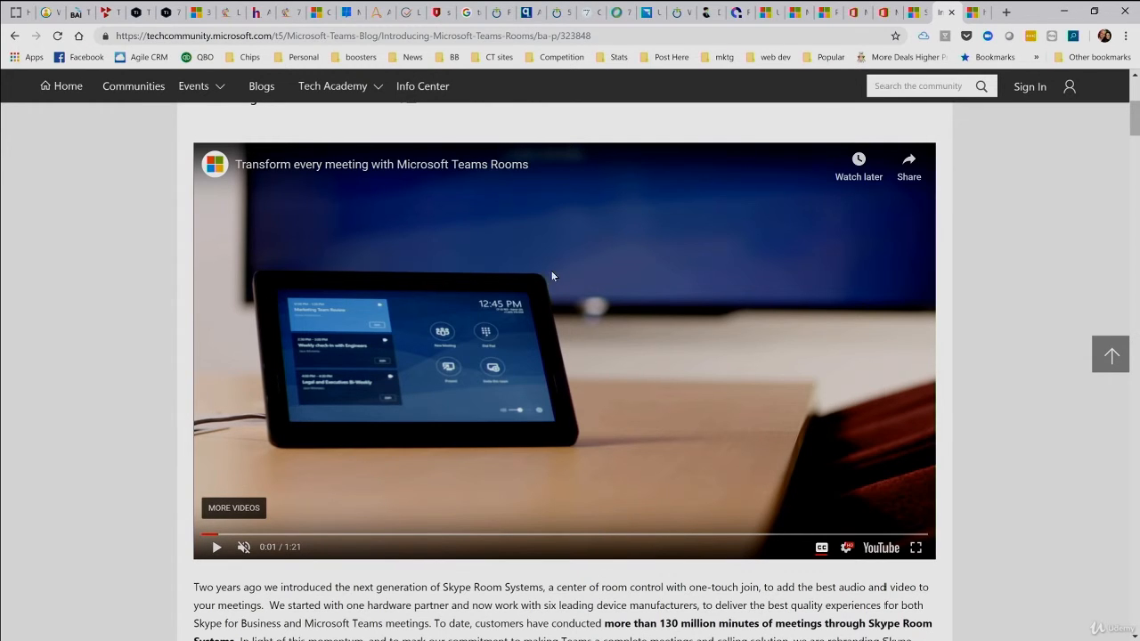
pyautogui.click(980, 14)
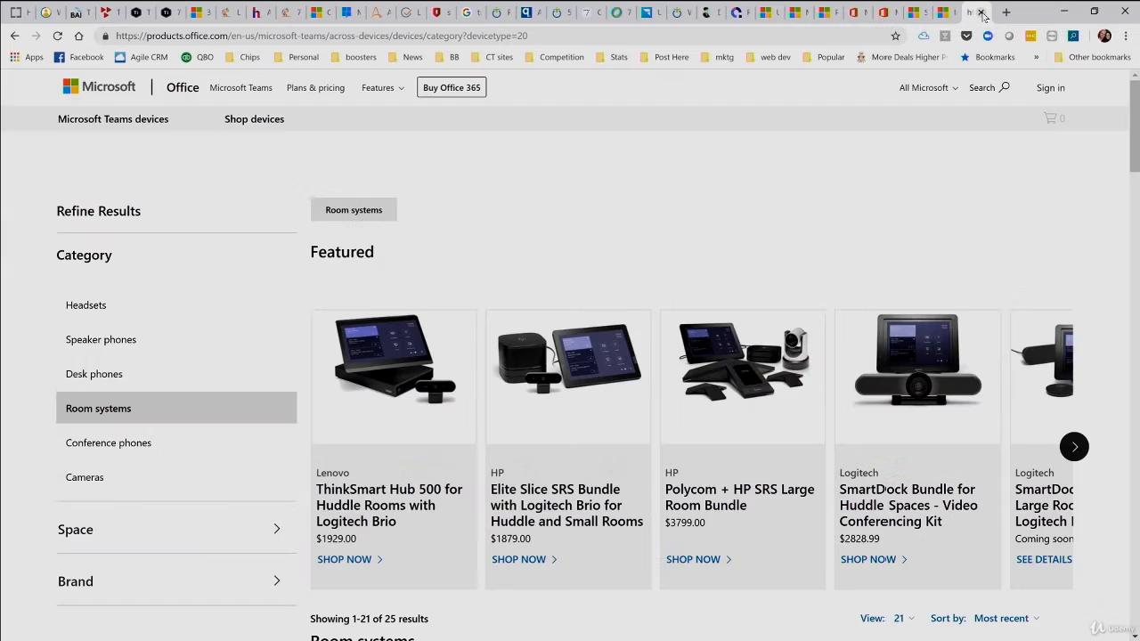